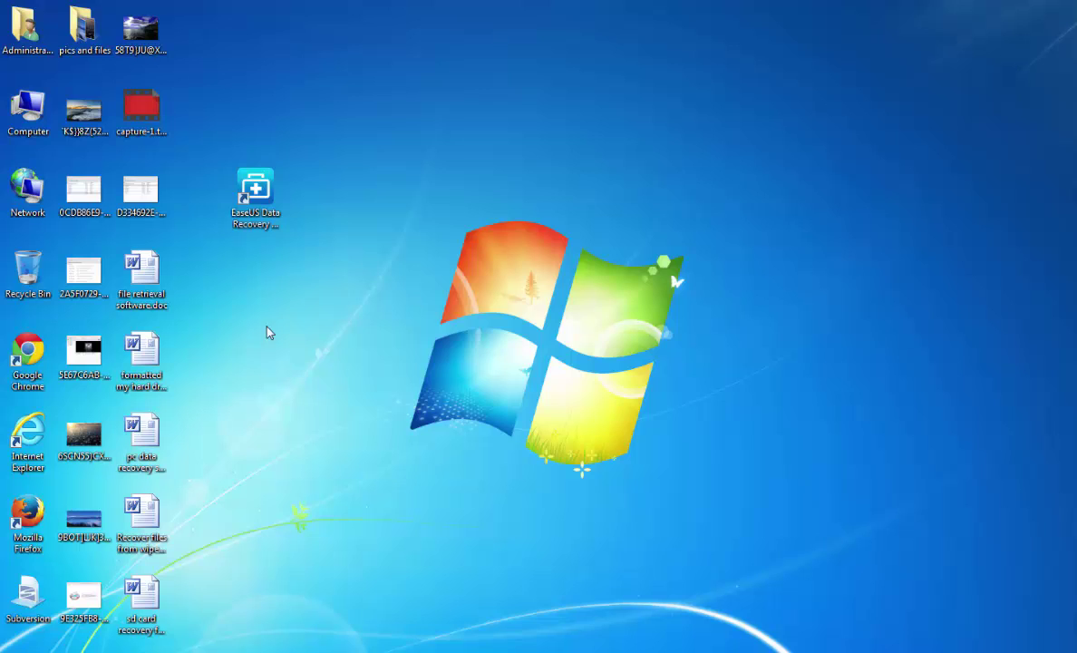
Step: Delete the sixteen test files in the desktop's second and third columns to the Recycle Bin
mouse_move(53, 3)
left_mouse_down()
mouse_move(179, 370)
mouse_move(180, 619)
left_mouse_up()
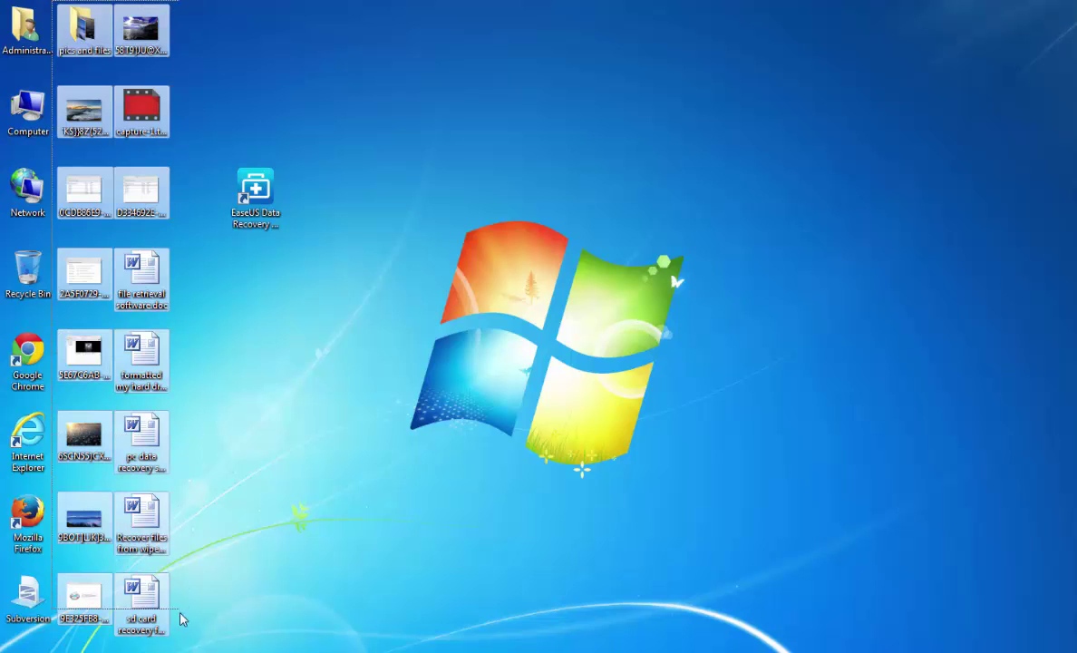
key("Delete")
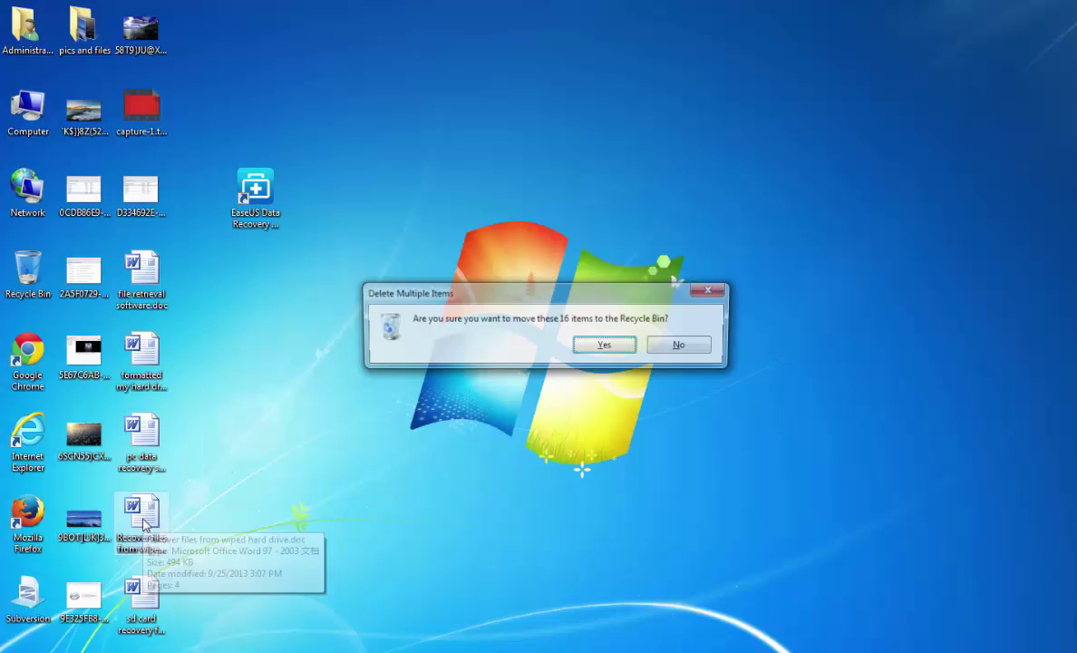
left_click(609, 348)
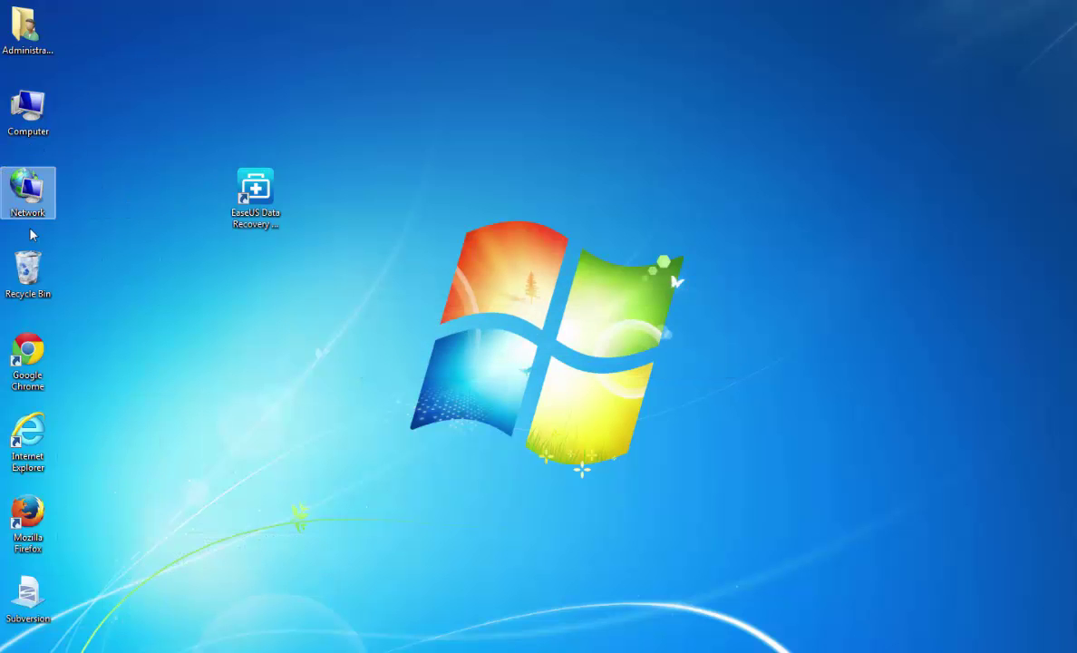
Step: Restore all 16 Recycle Bin items to the desktop with Undo Delete
double_click(28, 270)
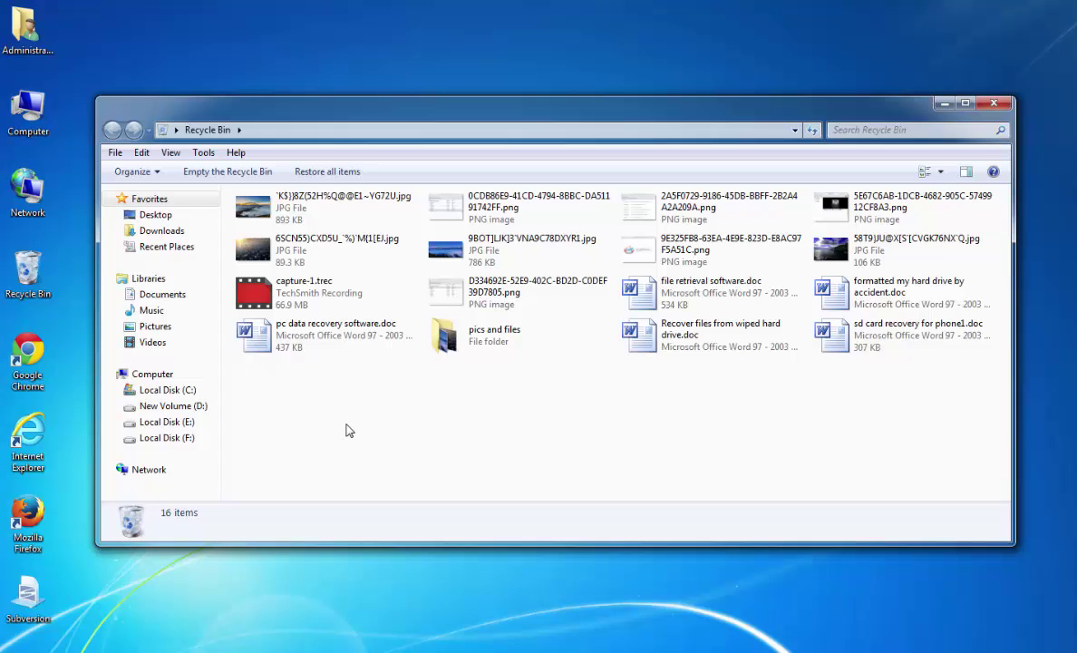
mouse_move(277, 426)
left_mouse_down()
mouse_move(698, 360)
mouse_move(1002, 206)
left_mouse_up()
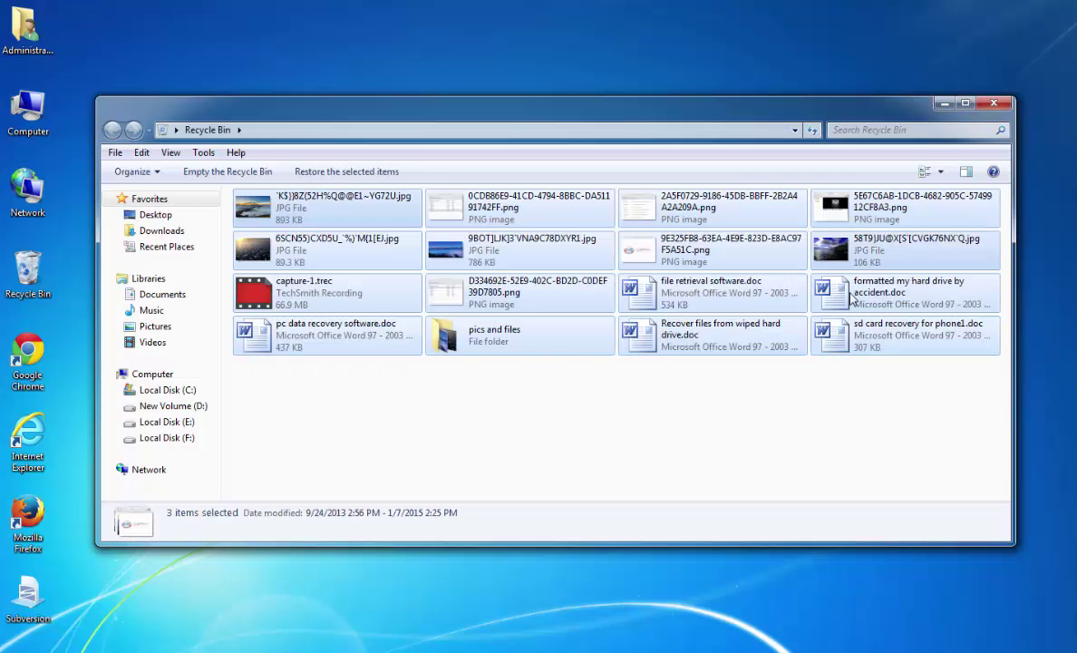
right_click(563, 376)
left_click(396, 406)
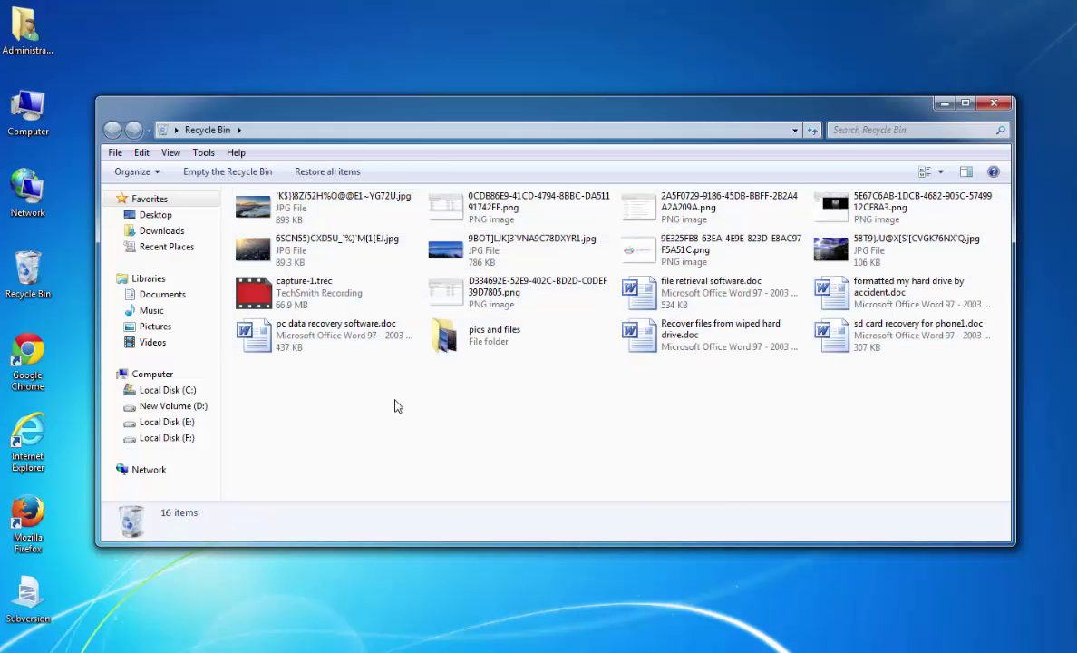
right_click(516, 396)
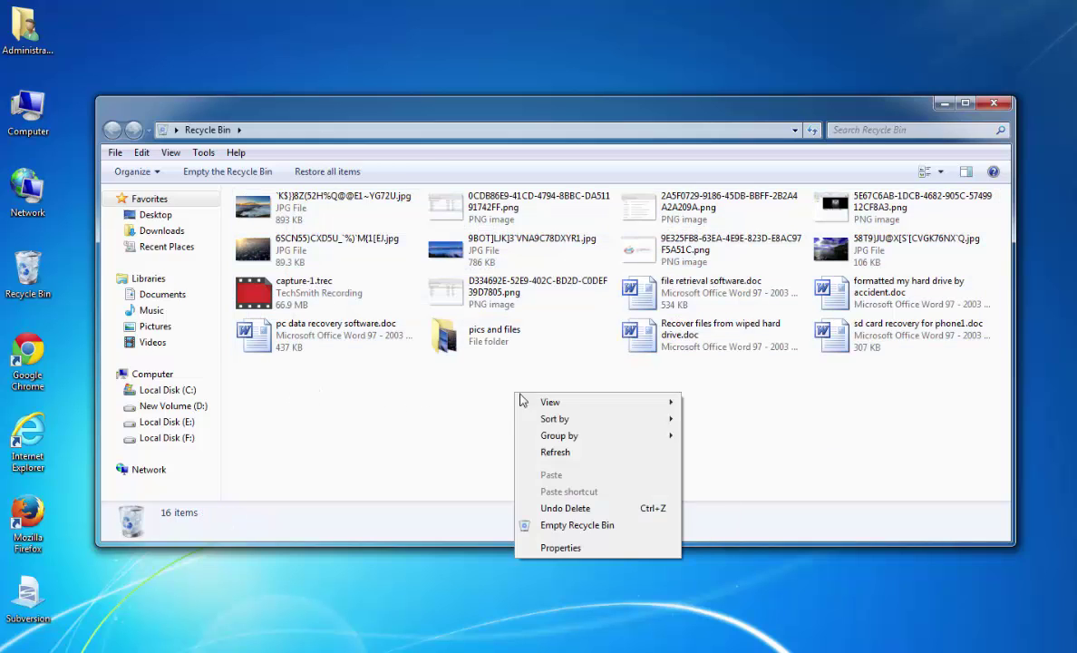
left_click(588, 510)
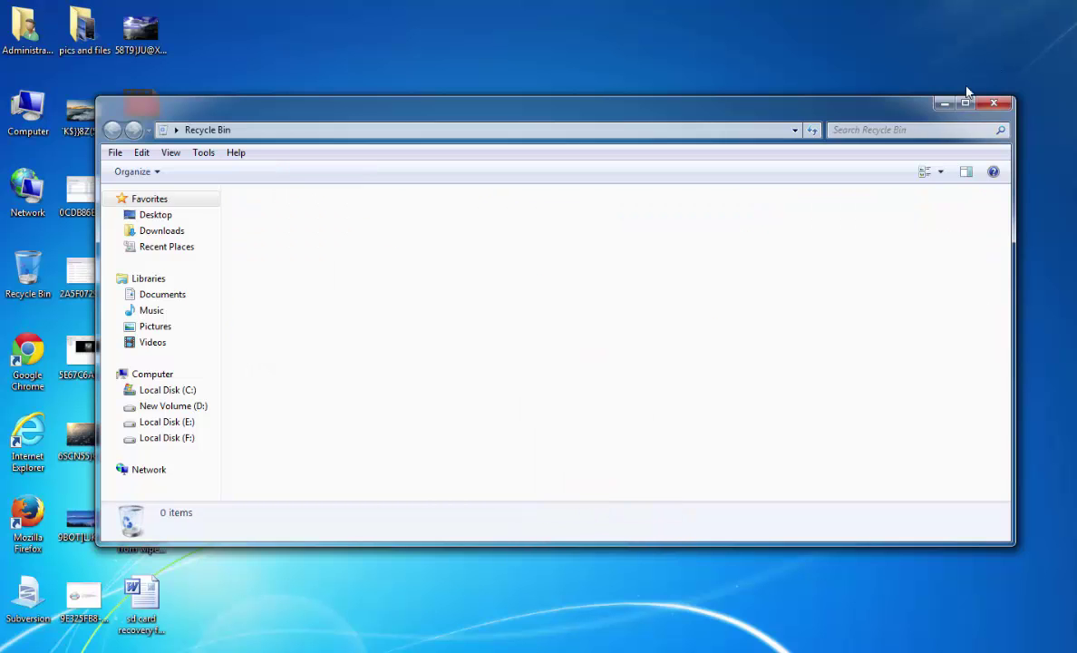
Step: Delete the restored test files from both desktop columns to the Recycle Bin again
left_click(946, 107)
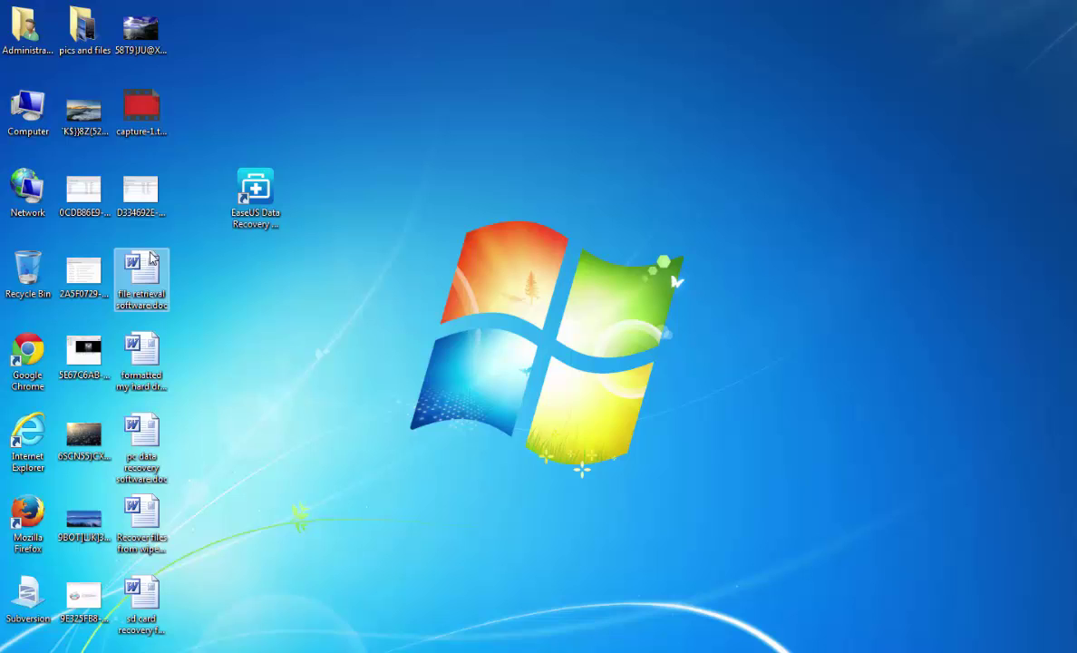
left_click(141, 40)
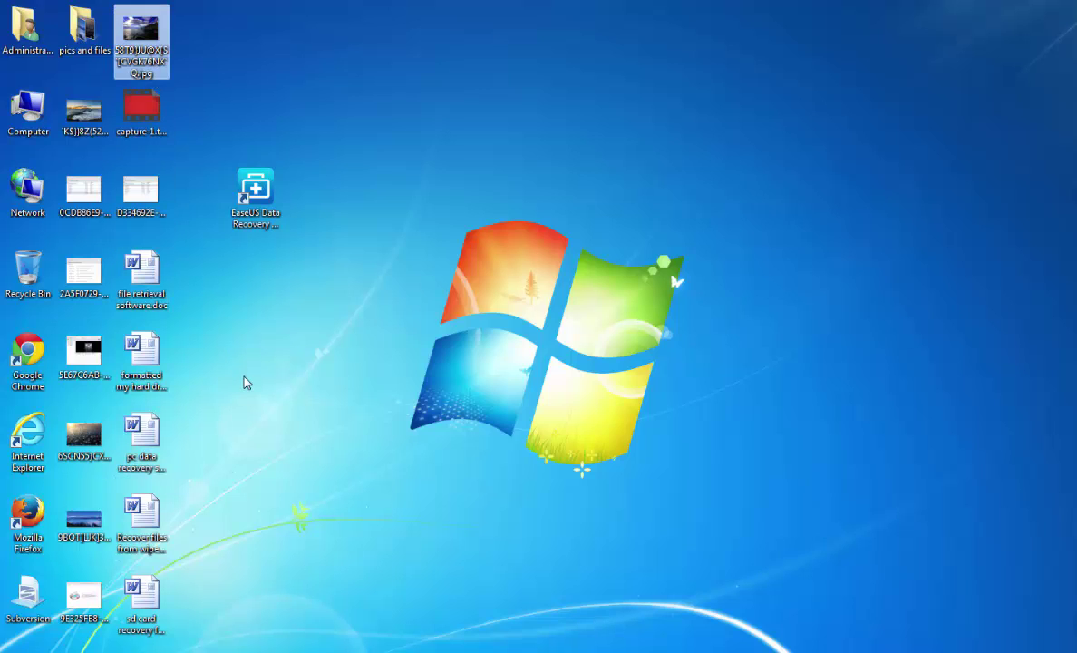
left_click_drag(55, 8, 201, 569)
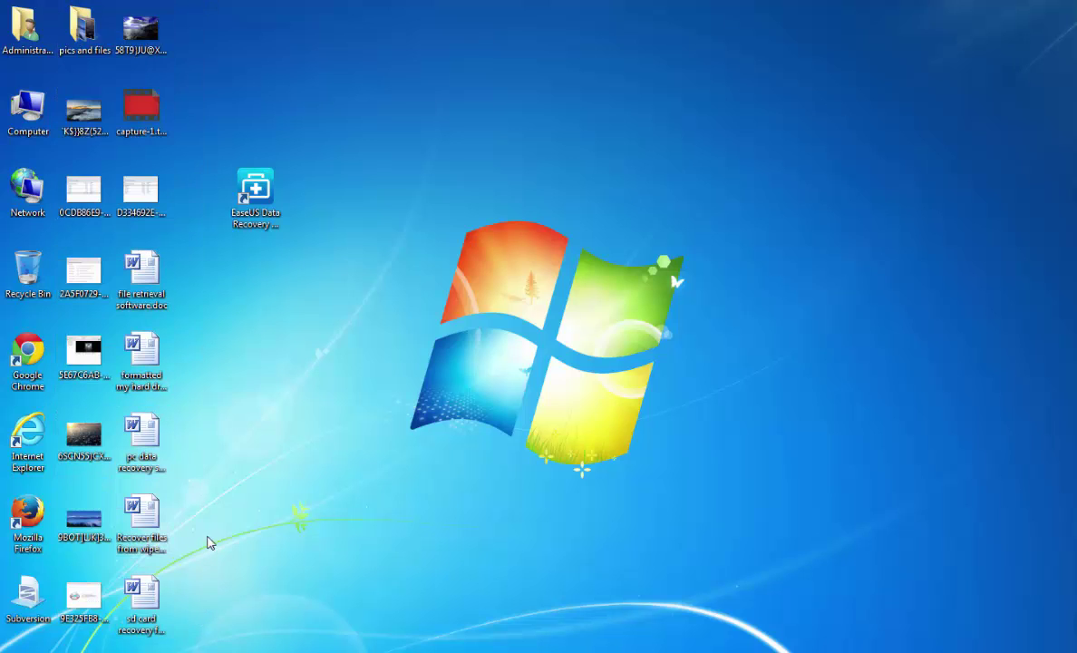
key("Delete")
left_click(618, 345)
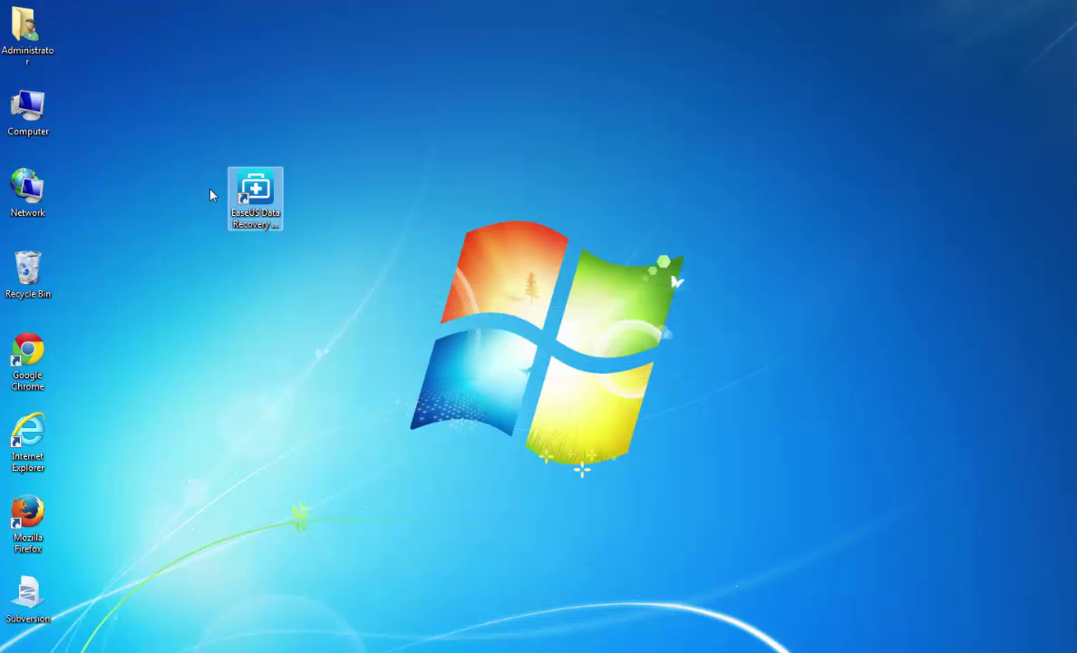
Step: Permanently delete all 16 items from the Recycle Bin and close it
double_click(28, 269)
mouse_move(283, 386)
left_mouse_down()
mouse_move(880, 312)
mouse_move(1010, 211)
left_mouse_up()
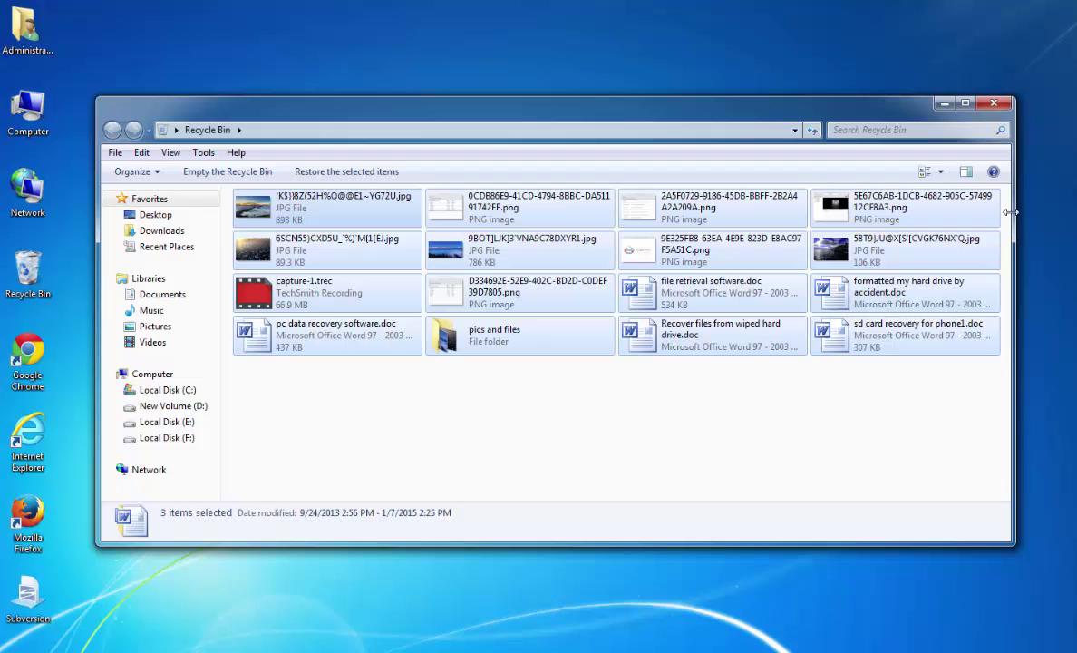
key("Delete")
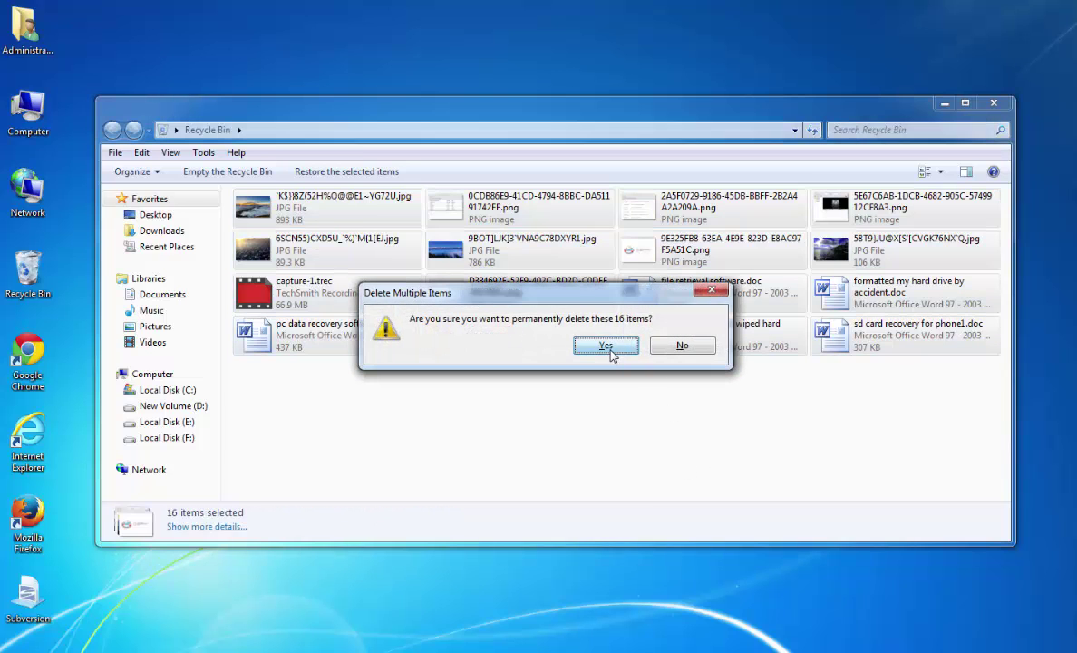
left_click(607, 348)
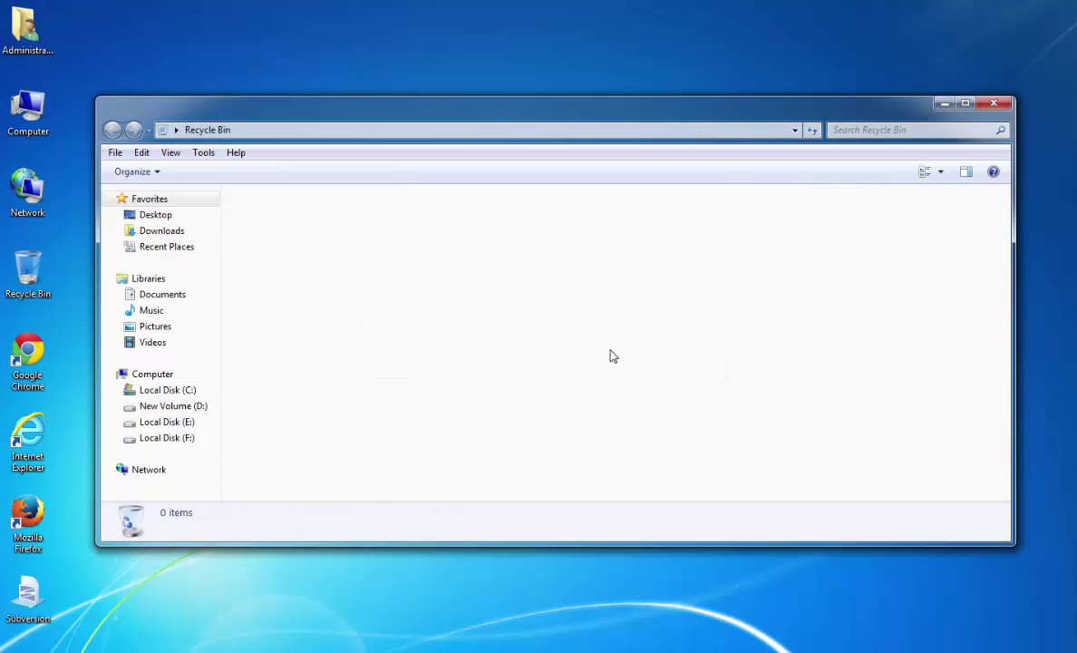
left_click(994, 102)
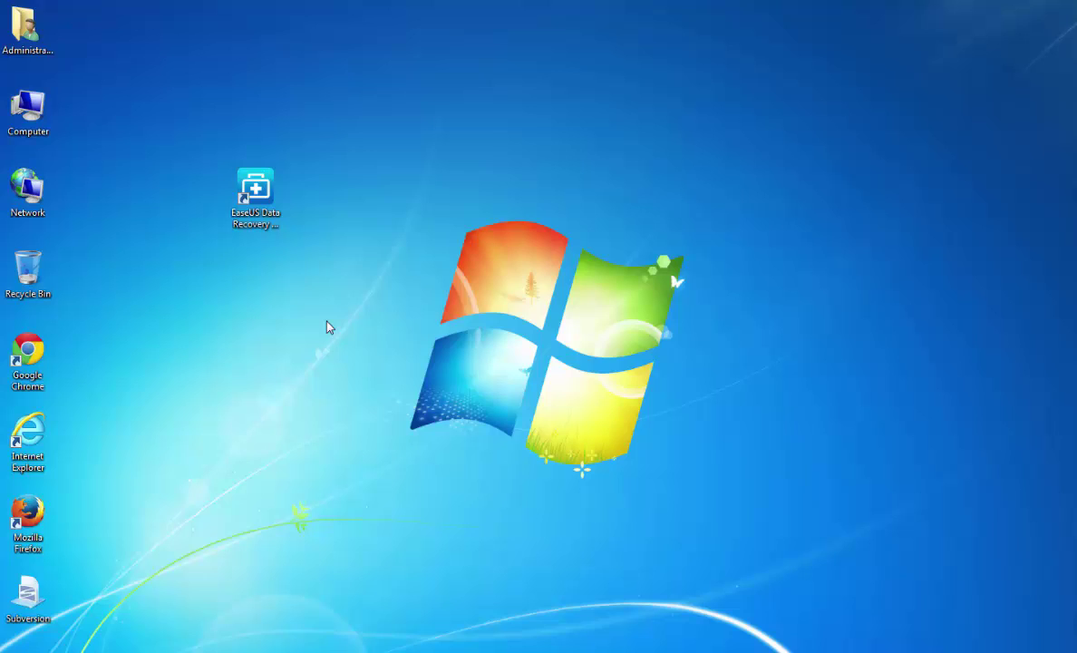
Step: Launch EaseUS Data Recovery Wizard from its desktop shortcut
left_click(255, 192)
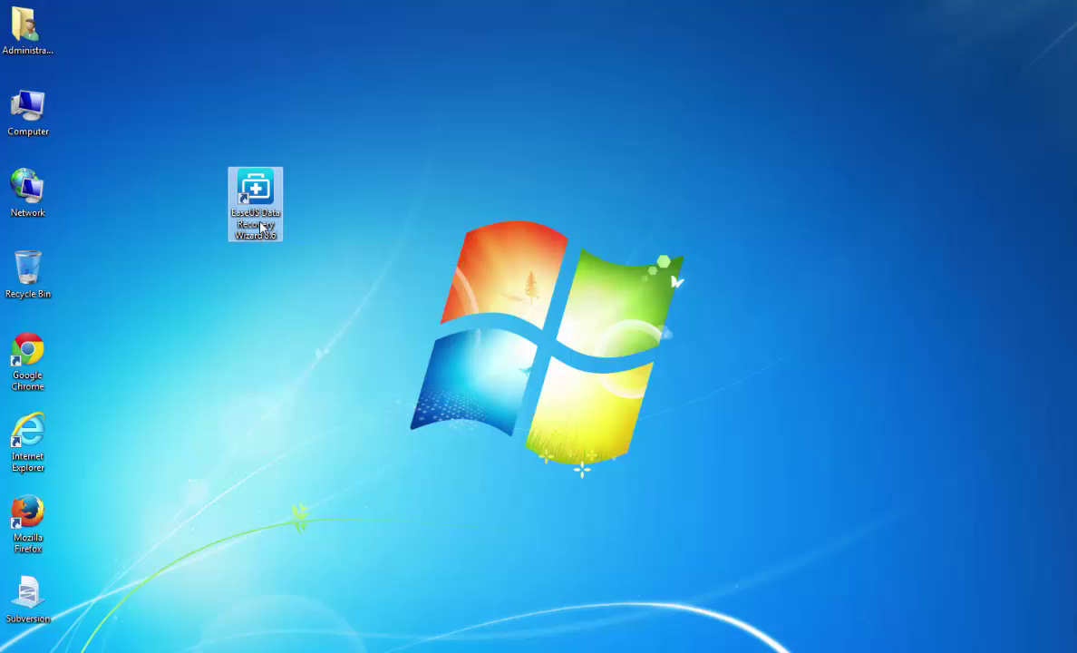
double_click(260, 227)
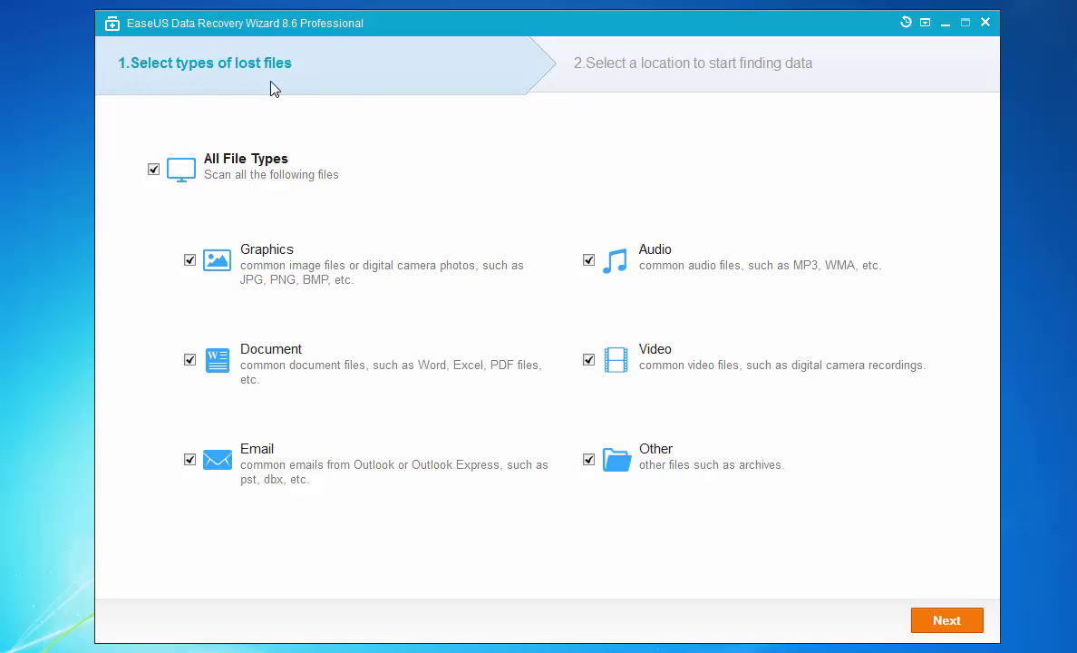
Step: Search for All File Types: Graphics, Document, Email, Audio, Video and Other
left_click(153, 168)
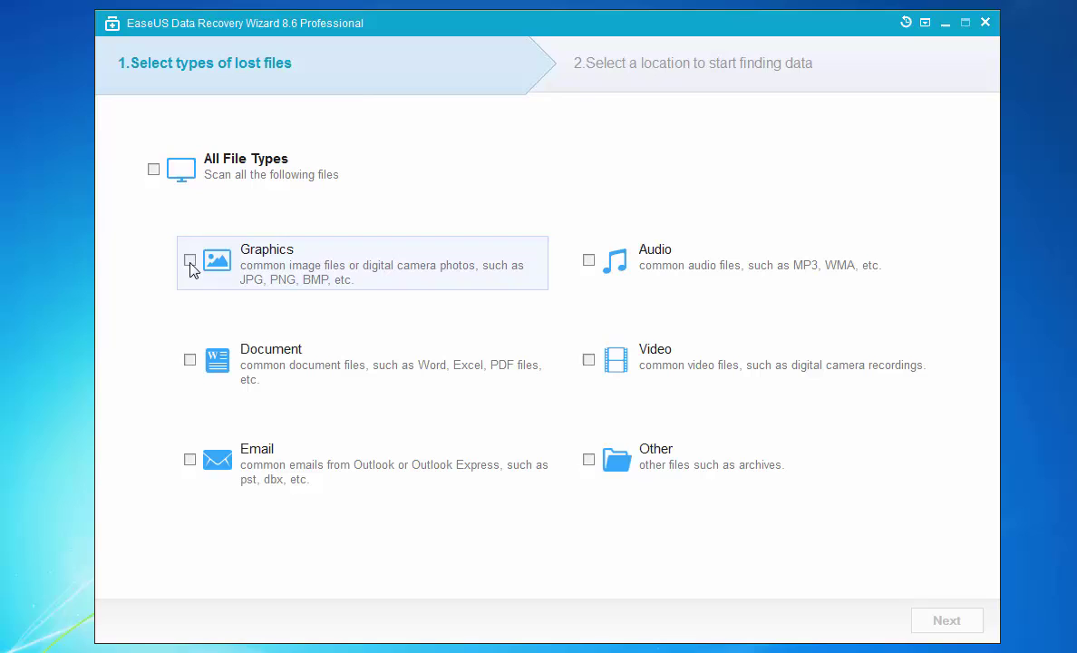
left_click(190, 260)
left_click(190, 360)
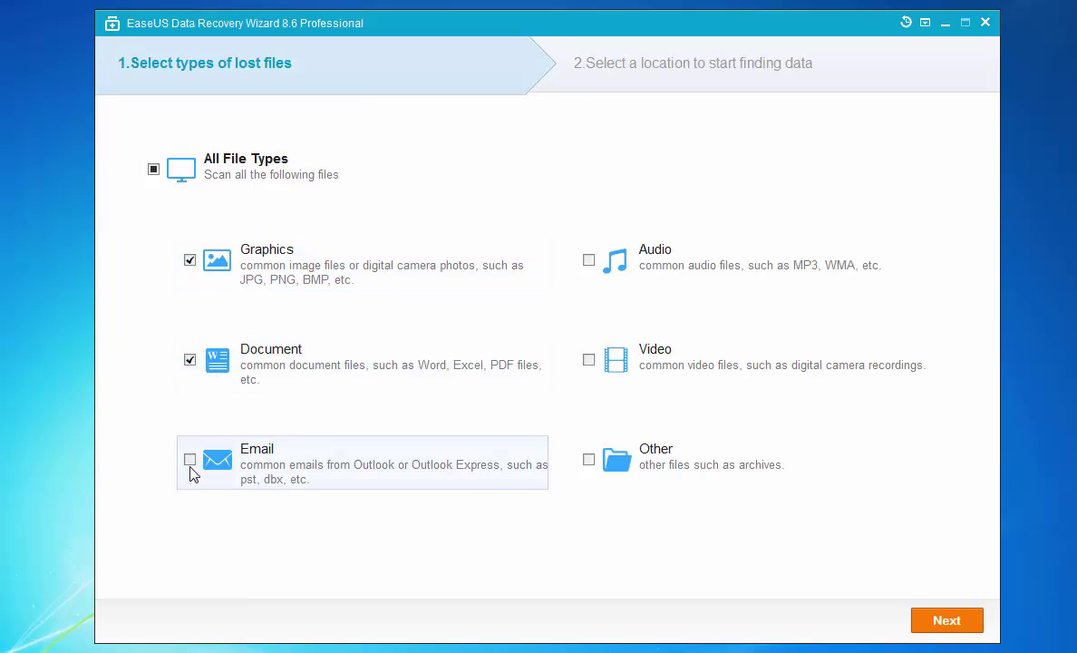
left_click(191, 461)
left_click(588, 261)
left_click(588, 361)
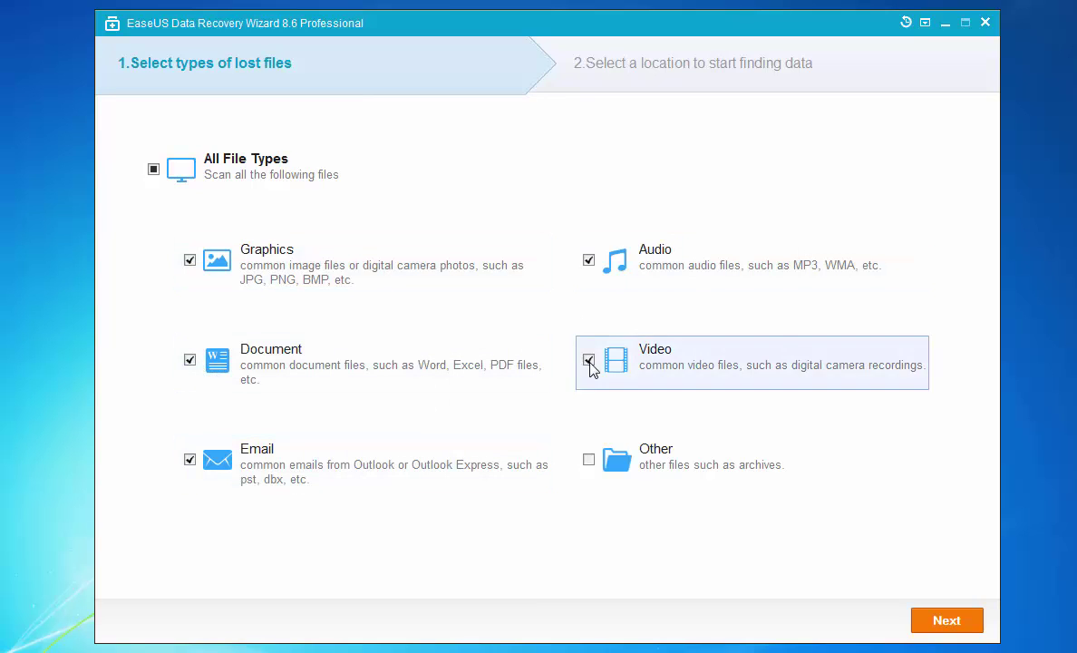
left_click(153, 168)
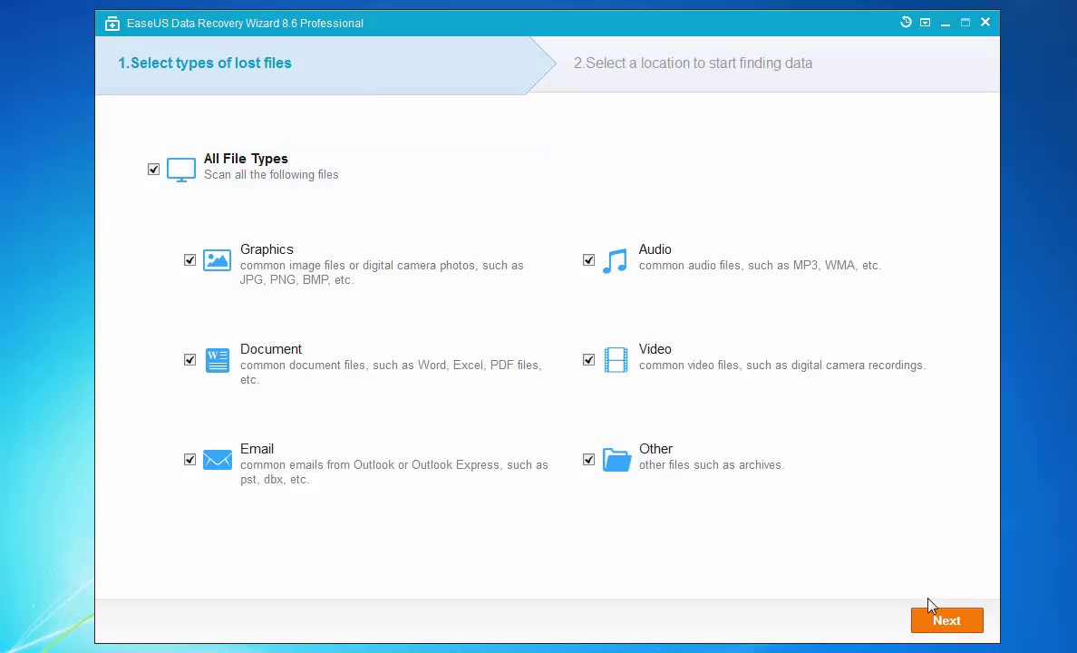
left_click(950, 621)
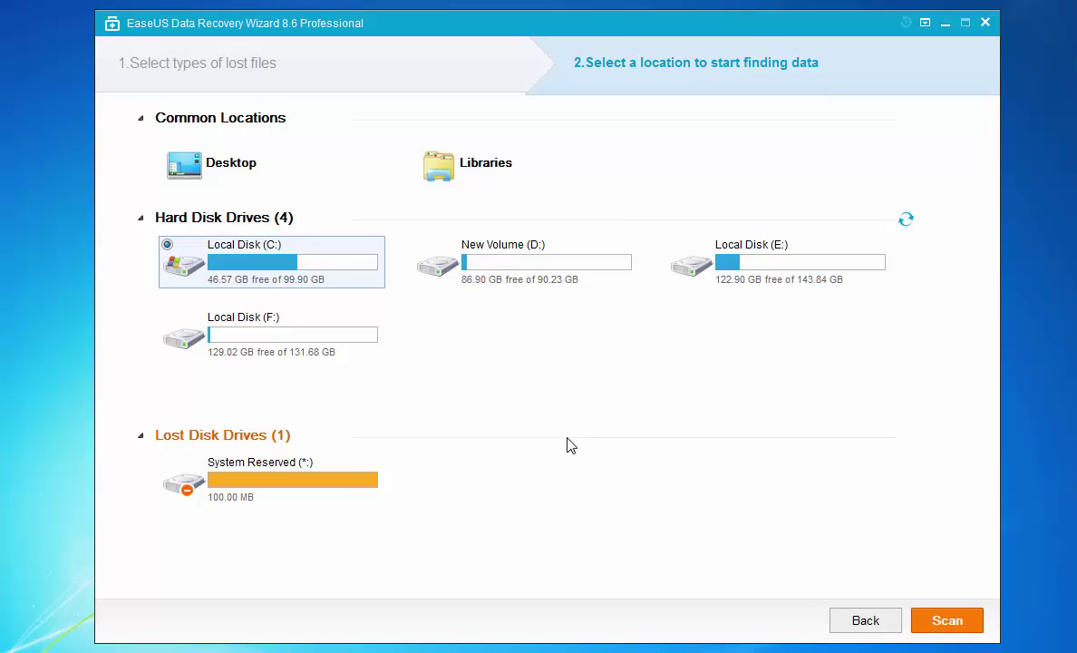
Step: Choose Local Disk (C:) as the location and start the scan
left_click(250, 174)
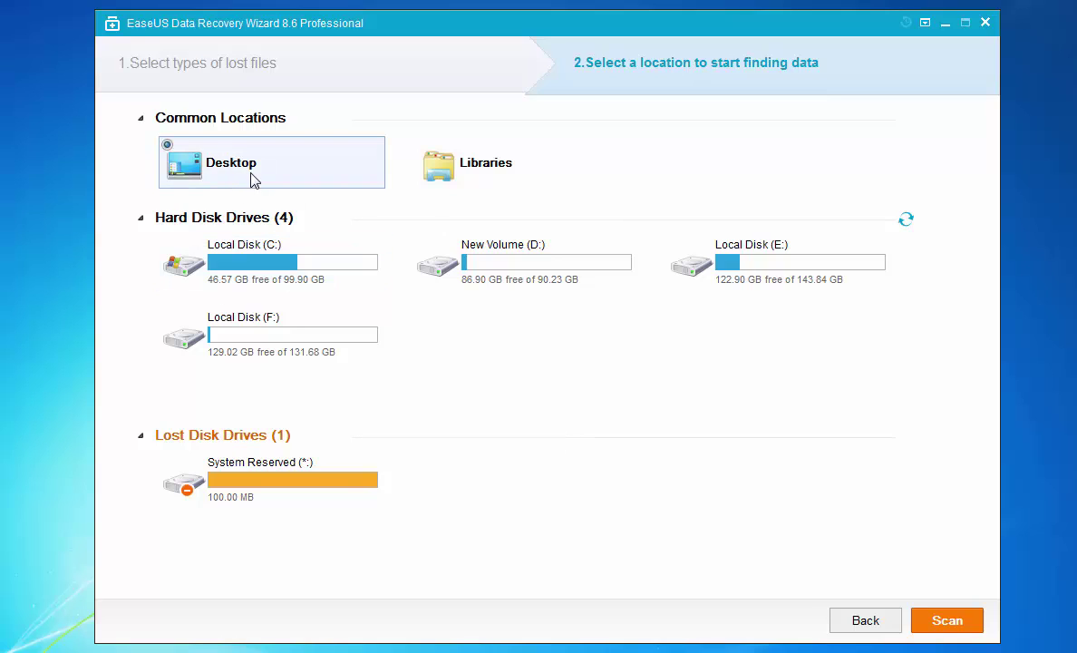
left_click(517, 172)
left_click(246, 281)
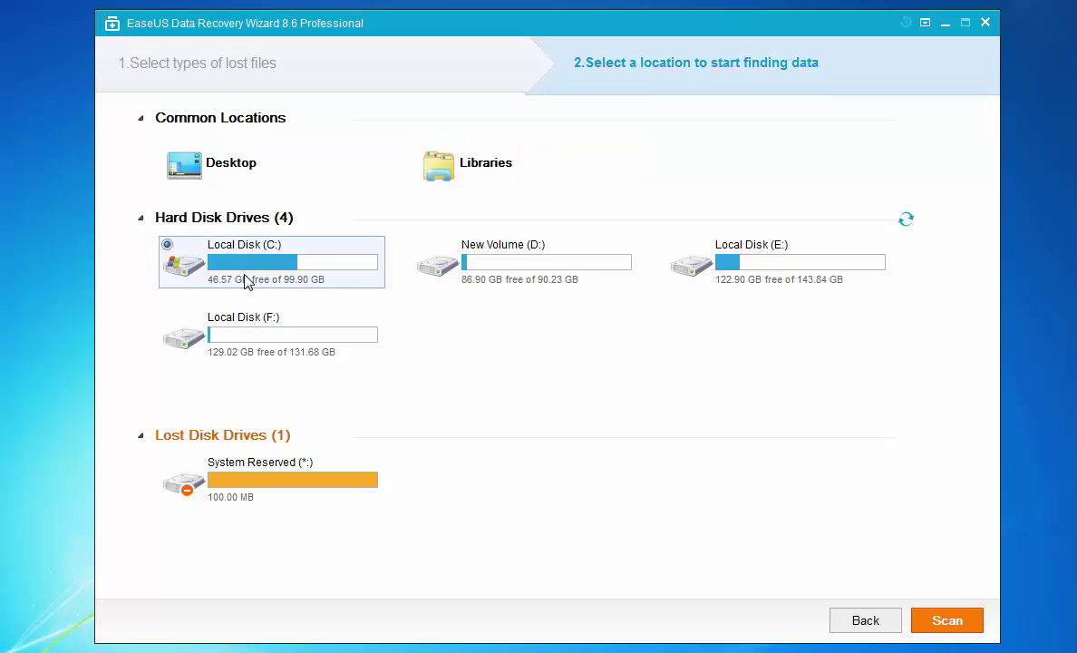
left_click(958, 622)
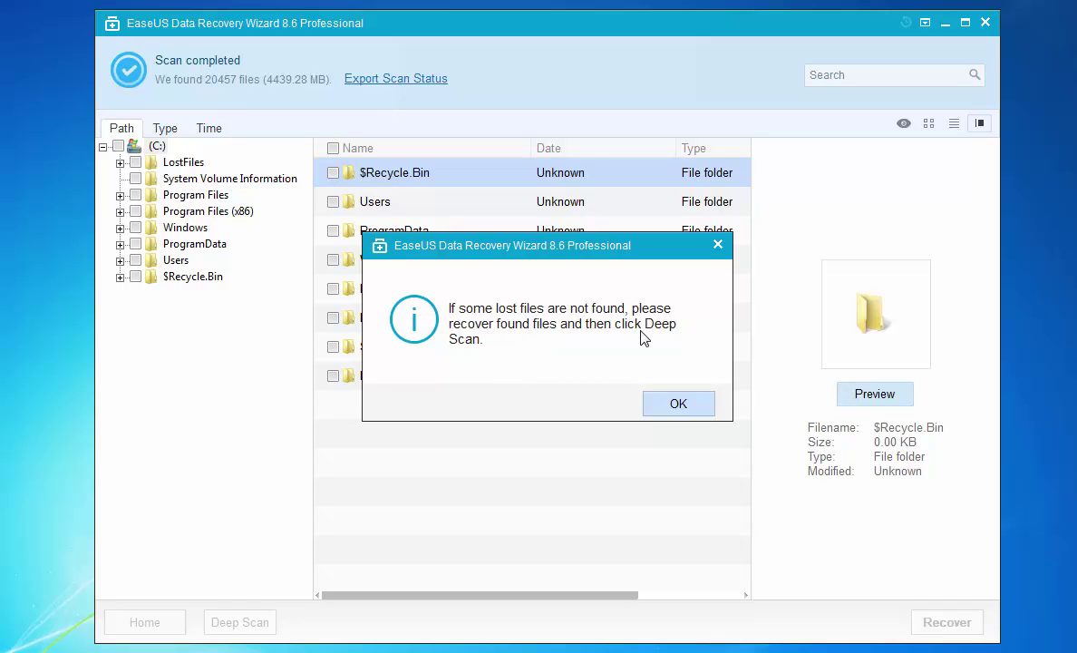
Step: Dismiss the Deep Scan notice after the scan finds 20,457 files on drive C:
left_click(680, 404)
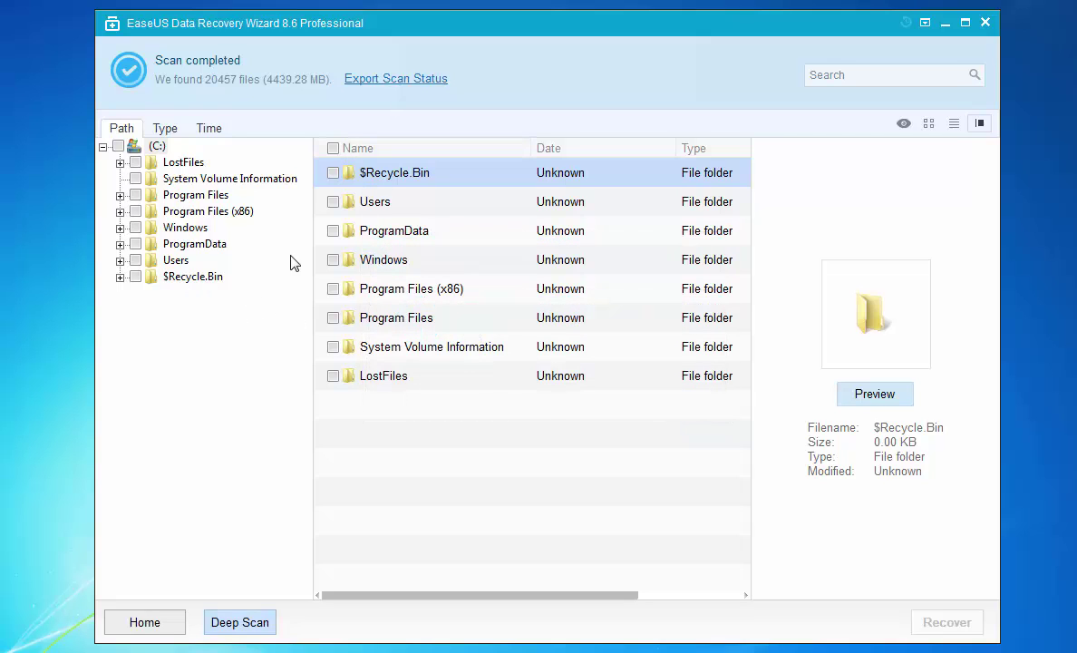
Step: Recover the 113 $Recycle.Bin files and save them to the Desktop
left_click(332, 173)
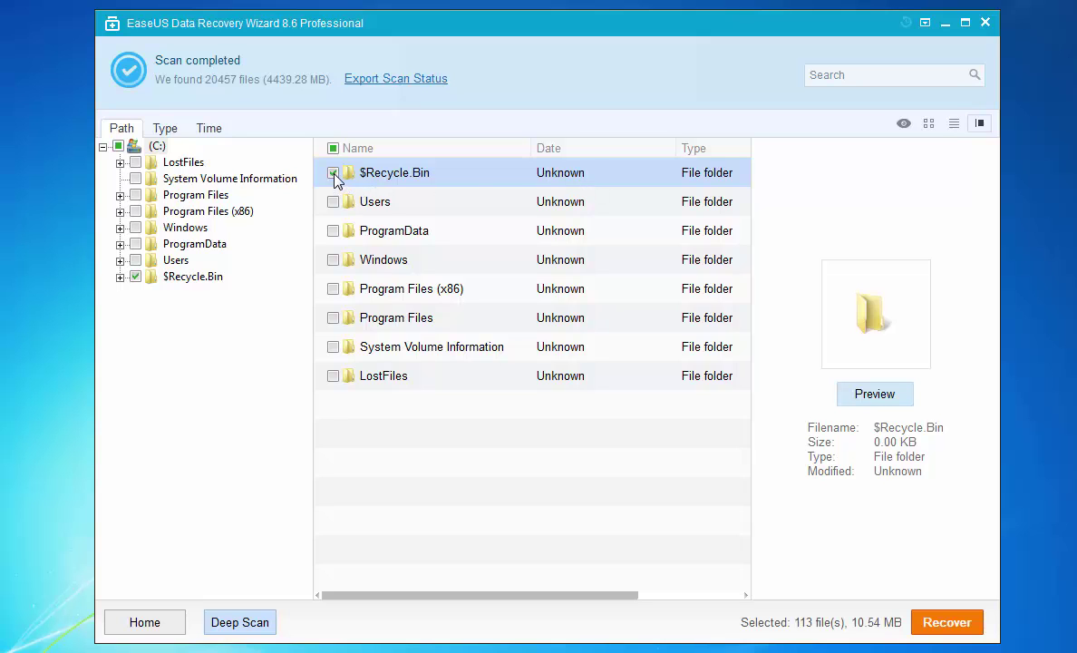
left_click(935, 632)
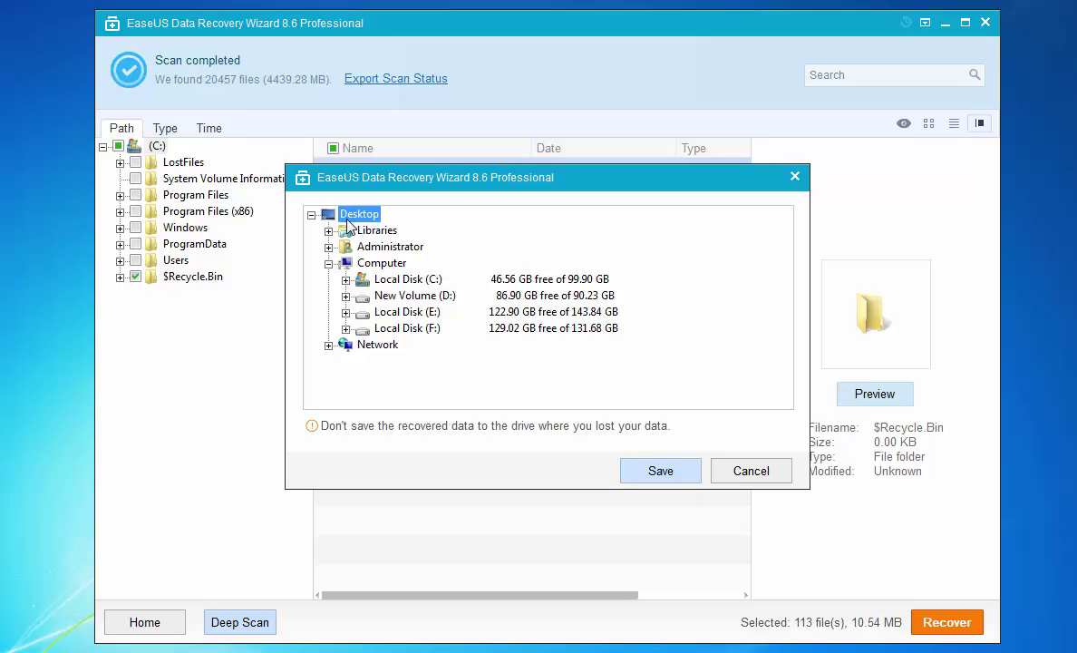
left_click_drag(361, 222, 413, 282)
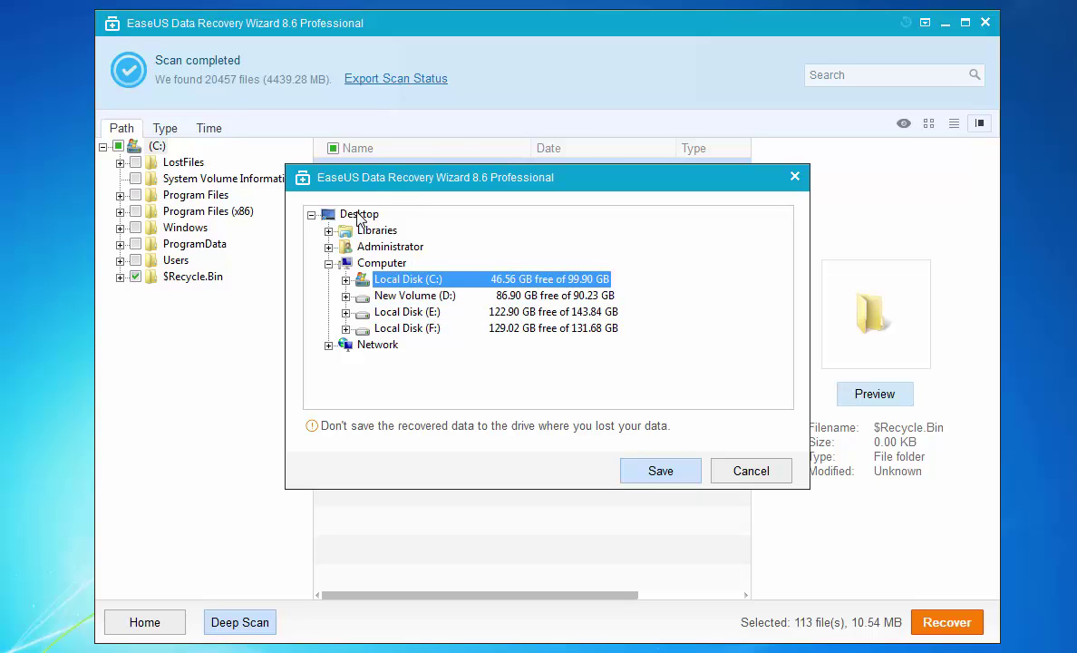
left_click(353, 214)
left_click(659, 473)
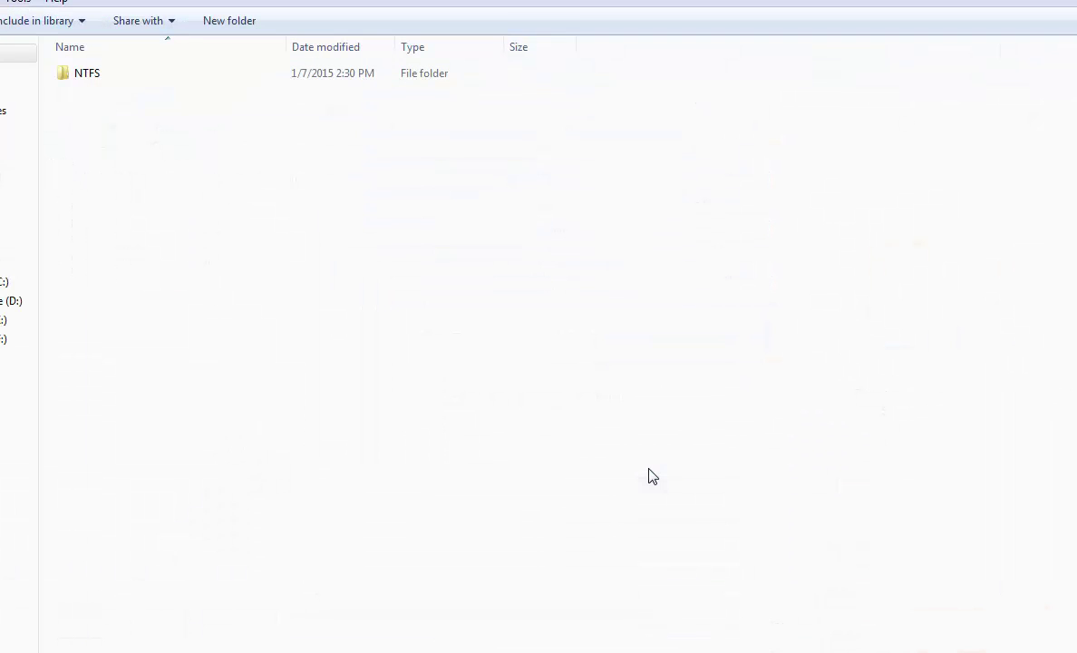
Step: Browse into the recovered NTFS > $Recycle.Bin > S-1-5-21 subfolder
double_click(293, 86)
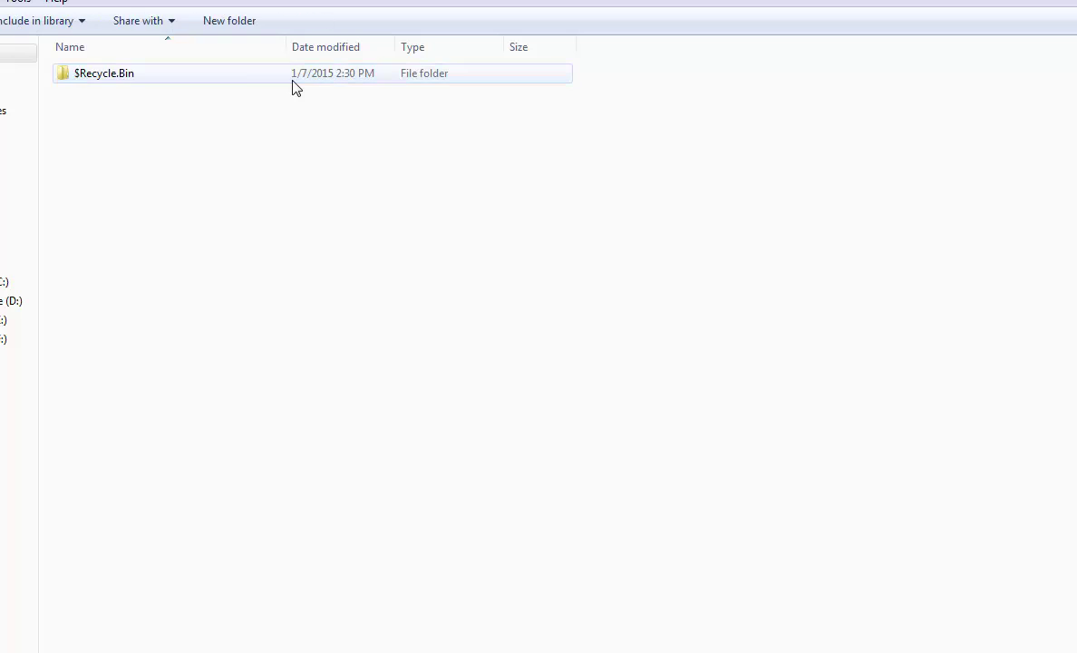
double_click(241, 100)
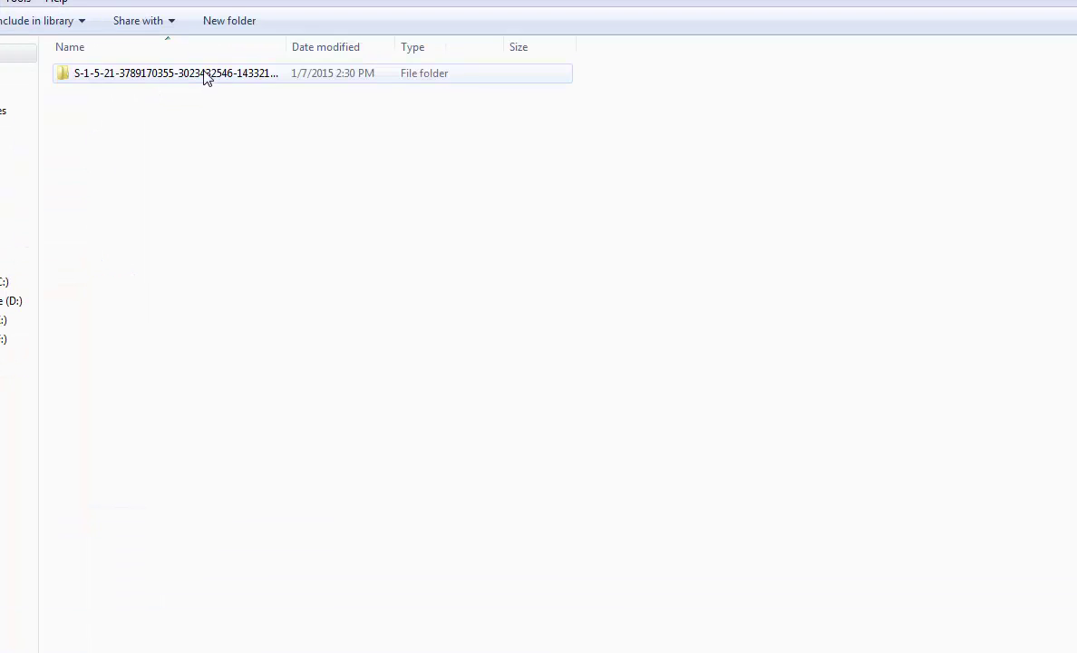
double_click(229, 97)
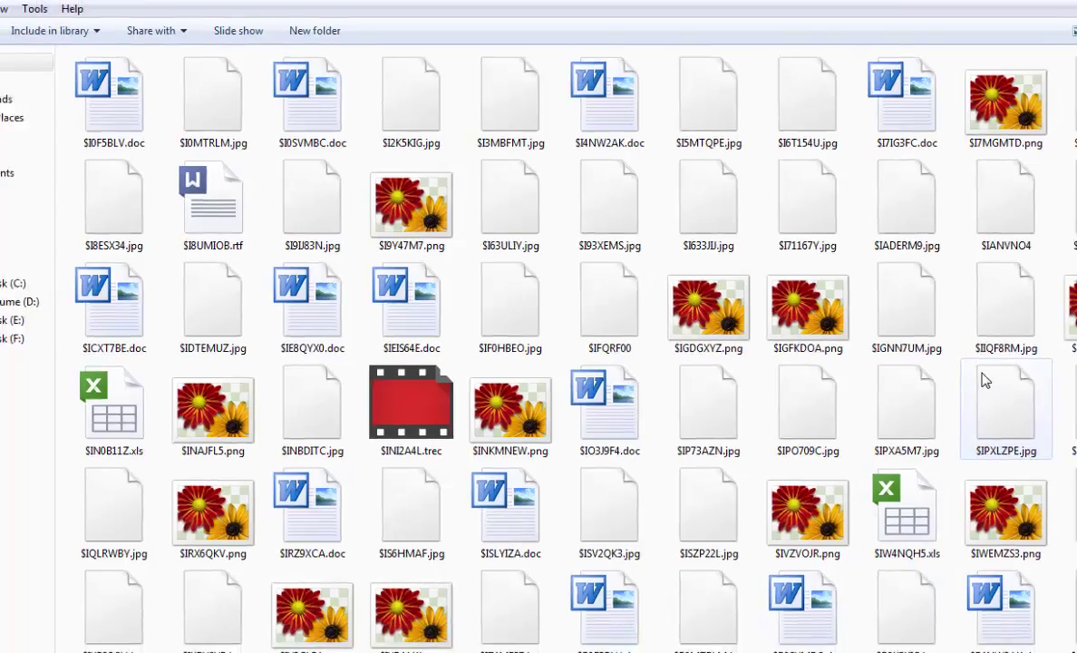
scroll(907, 363, "down", 5)
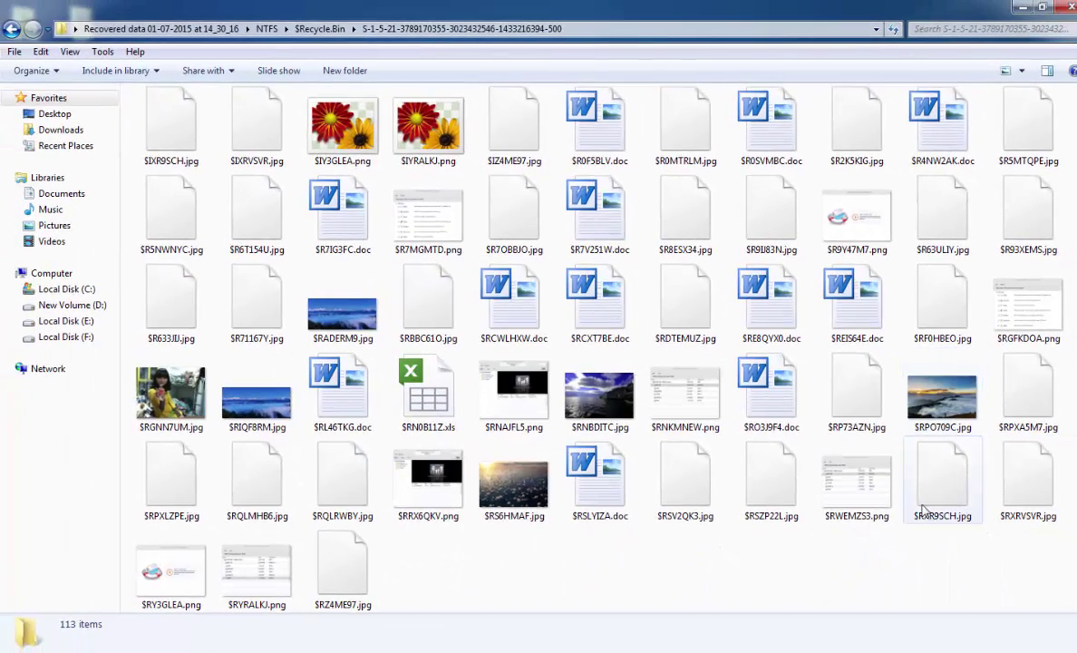
scroll(753, 558, "up", 2)
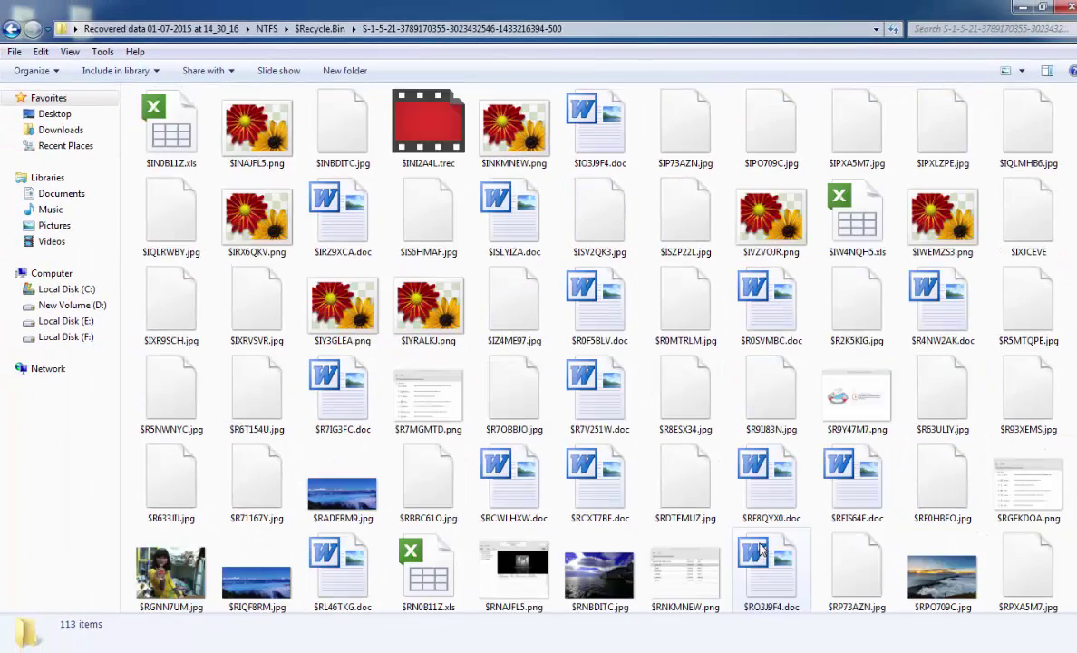
scroll(762, 547, "down", 2)
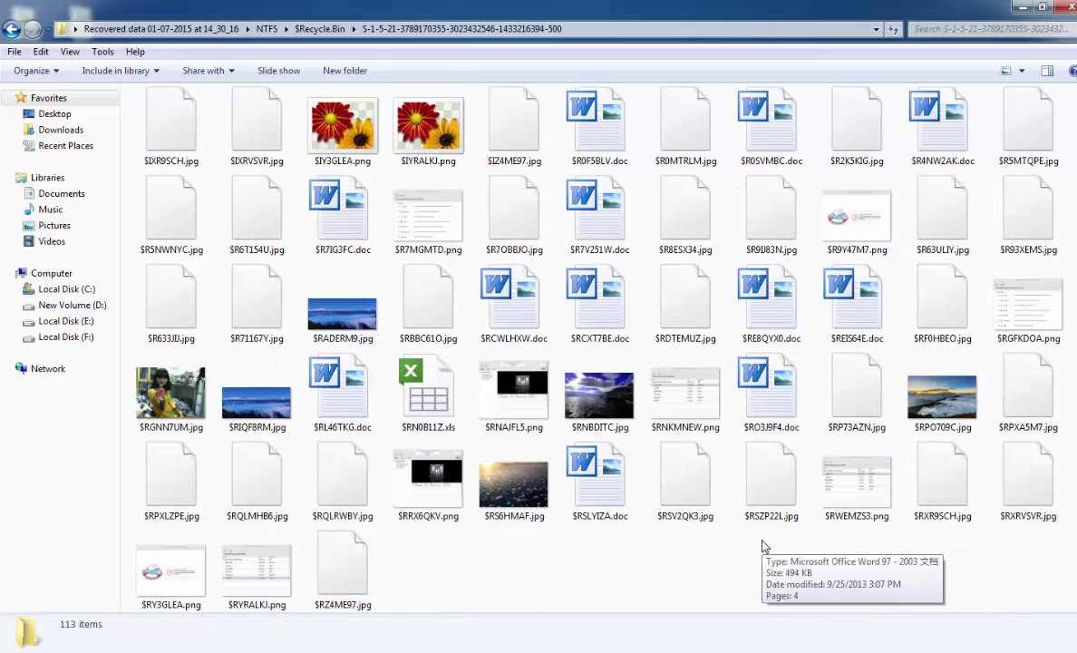
Step: Select $RIQF8RM.jpg, several other recovered images and two Word documents
left_click(257, 394)
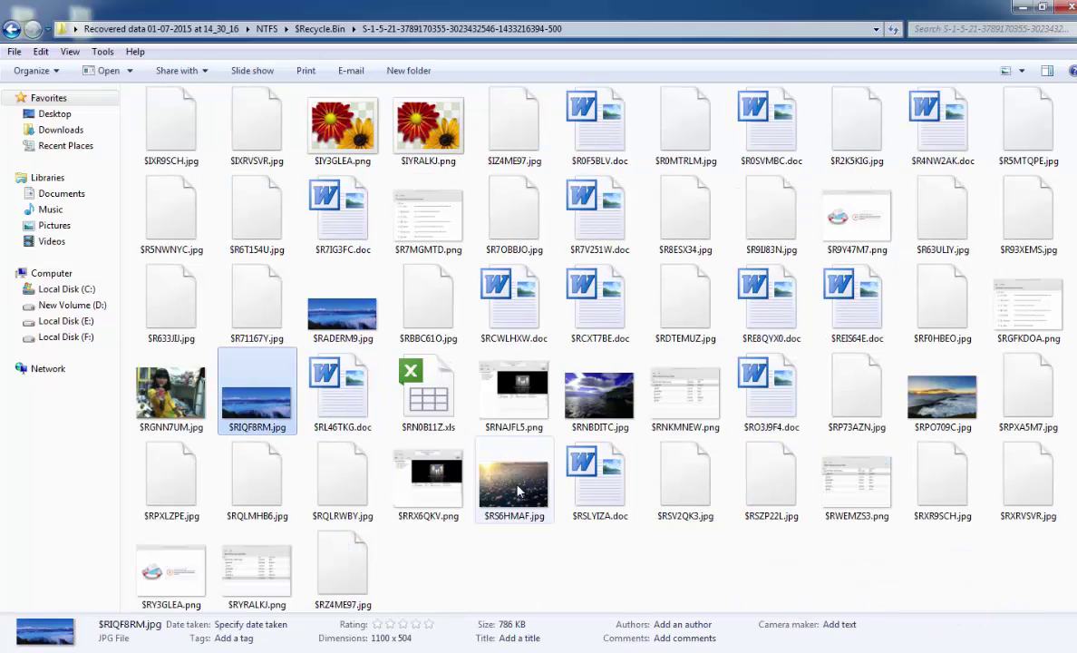
left_click(517, 485, "ctrl")
left_click(431, 480, "ctrl")
left_click(514, 396, "ctrl")
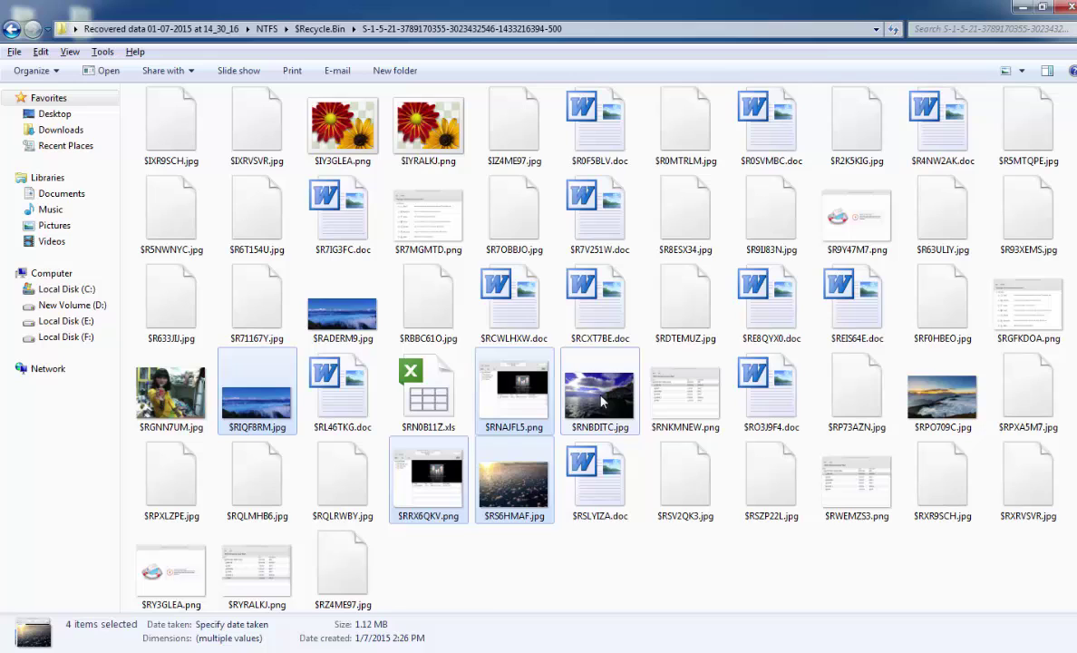
left_click(599, 396, "ctrl")
left_click(596, 285, "ctrl")
left_click(513, 299, "ctrl")
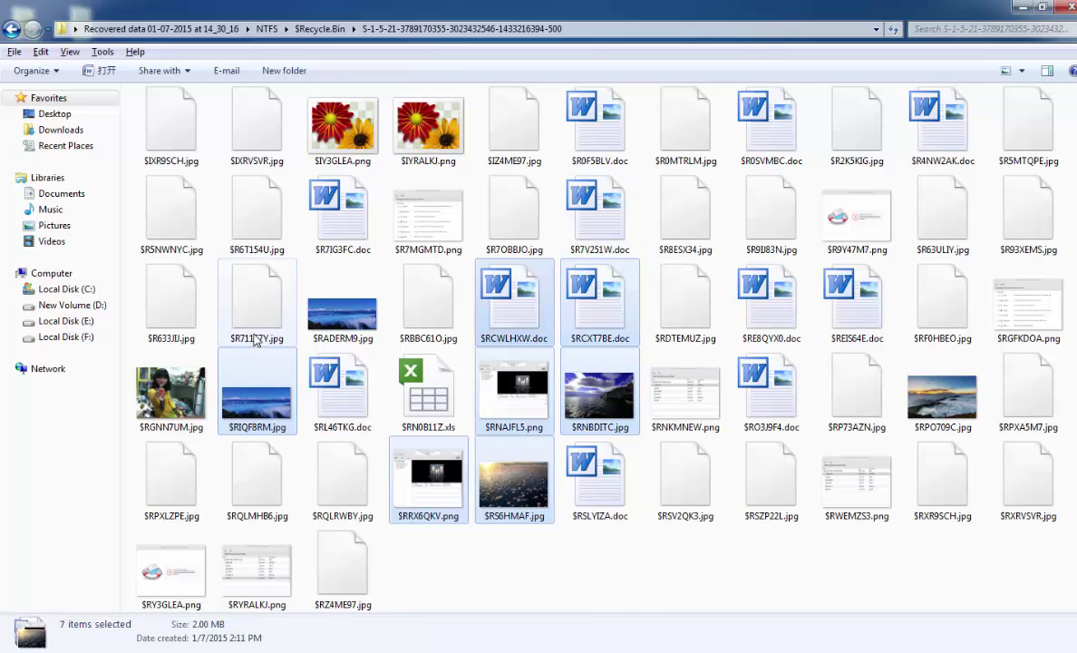
Step: View $RADERM9.jpg, $RPO709C.jpg, $RGFKDOA.png and $RS6HMAF.jpg in Photo Viewer, then close the folder
double_click(343, 313)
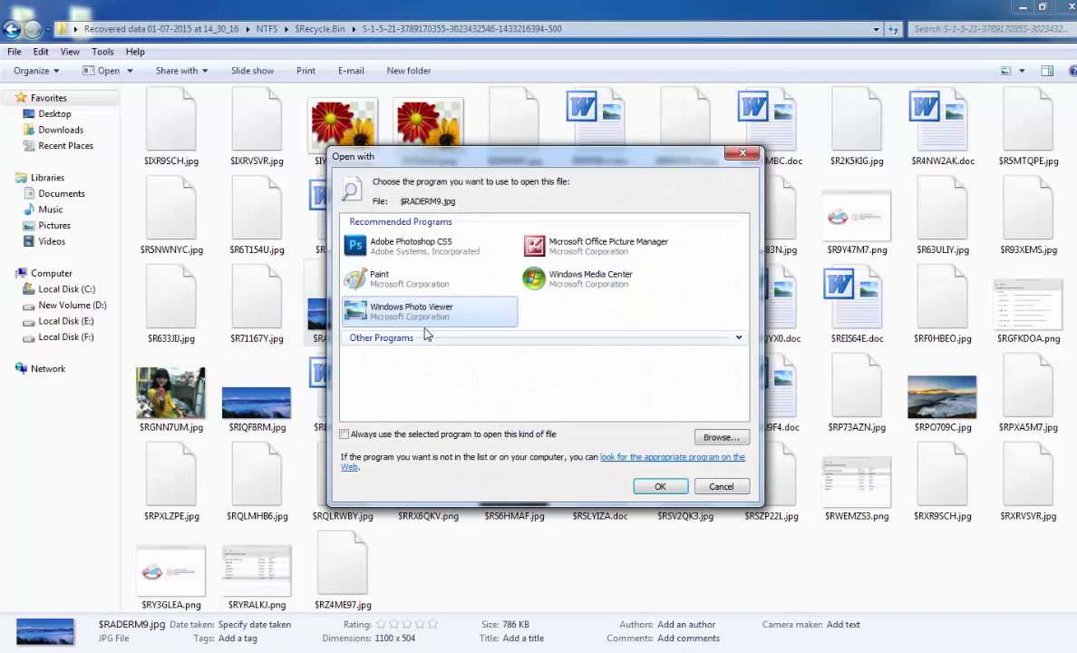
left_click(660, 486)
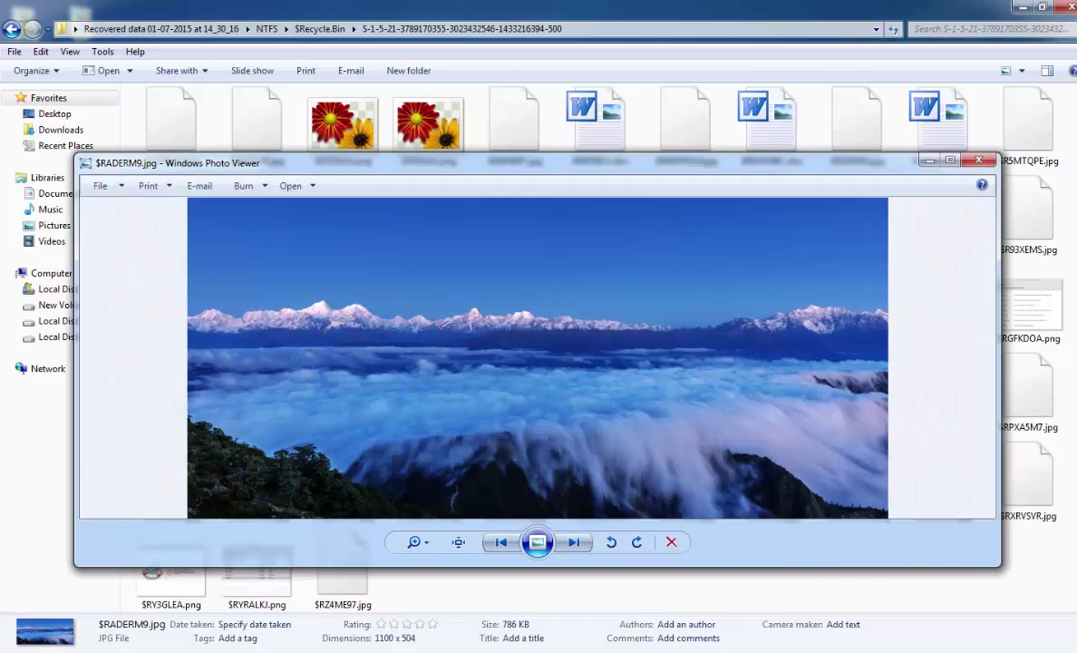
left_click(978, 161)
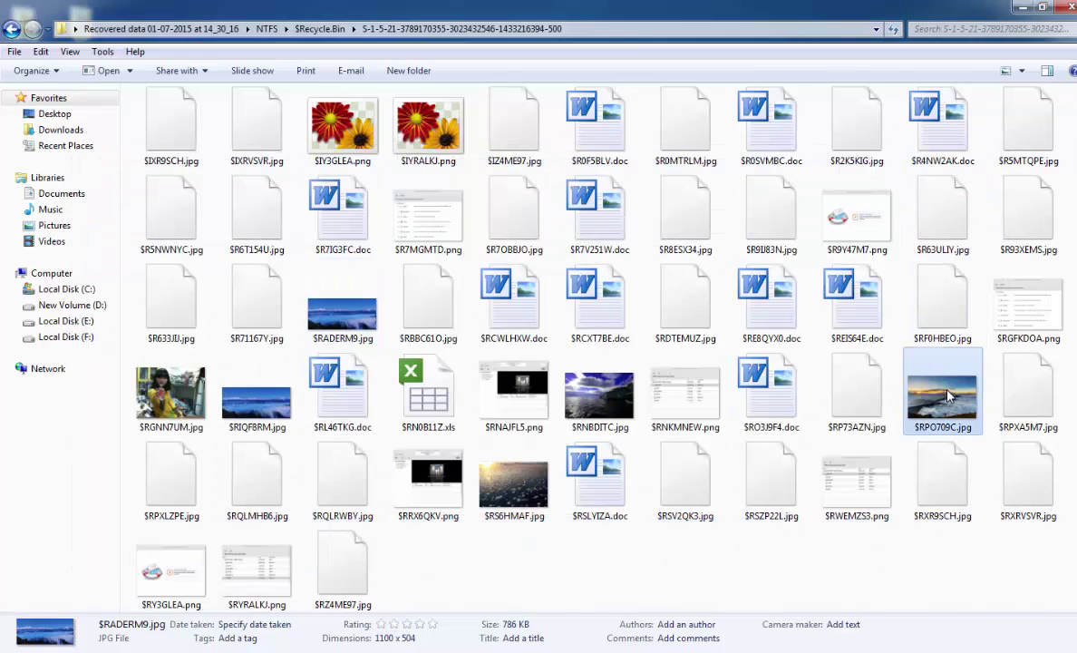
double_click(945, 395)
left_click(655, 477)
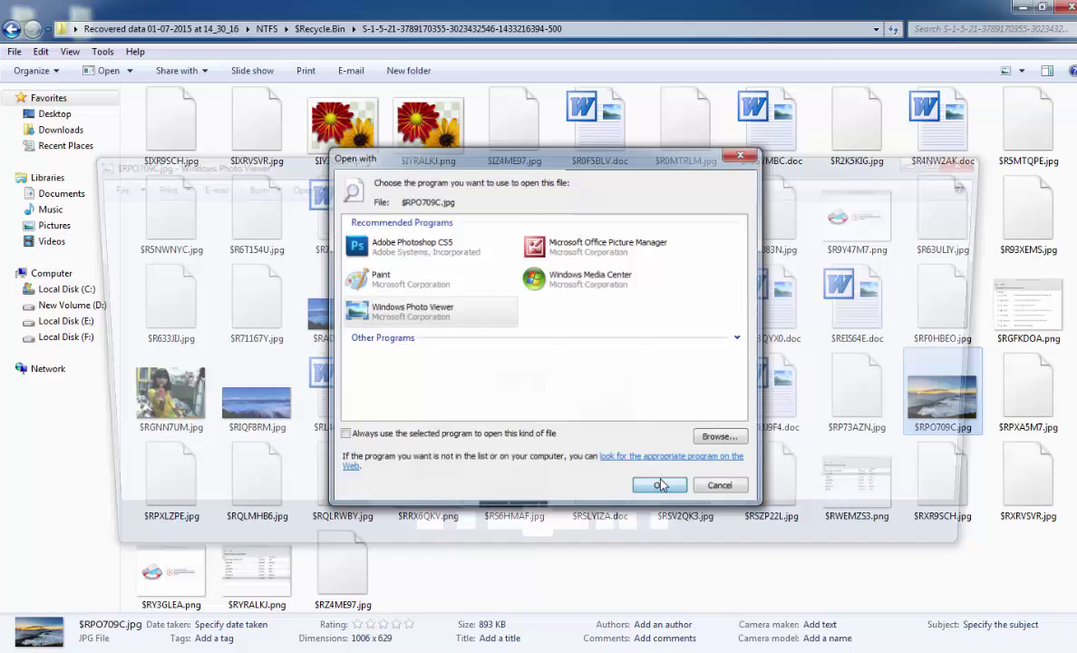
left_click(978, 161)
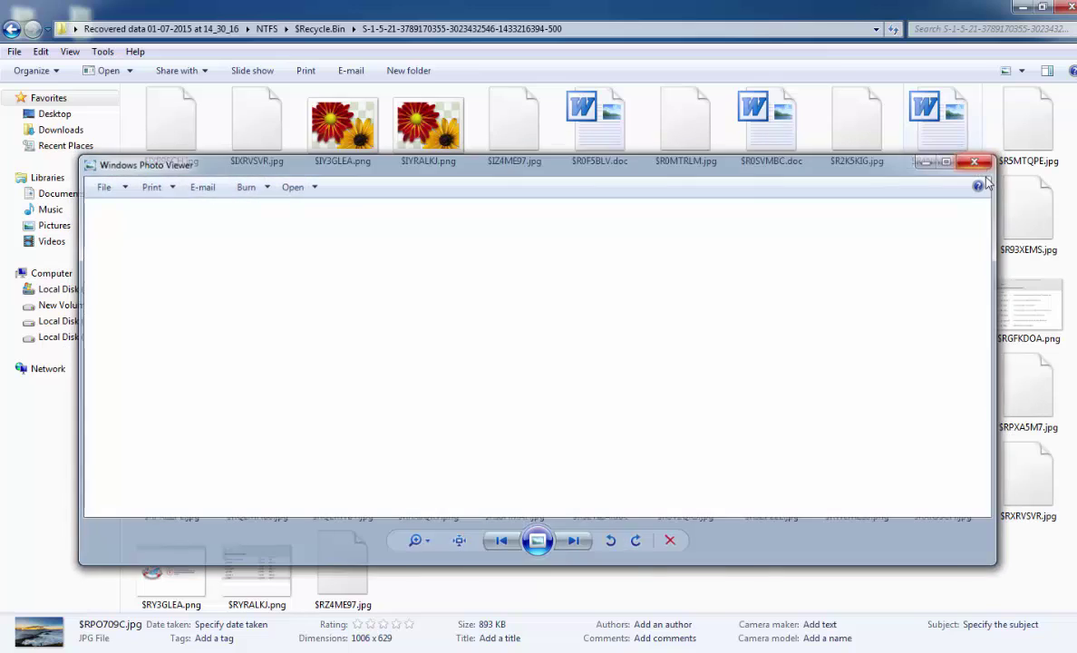
double_click(1027, 315)
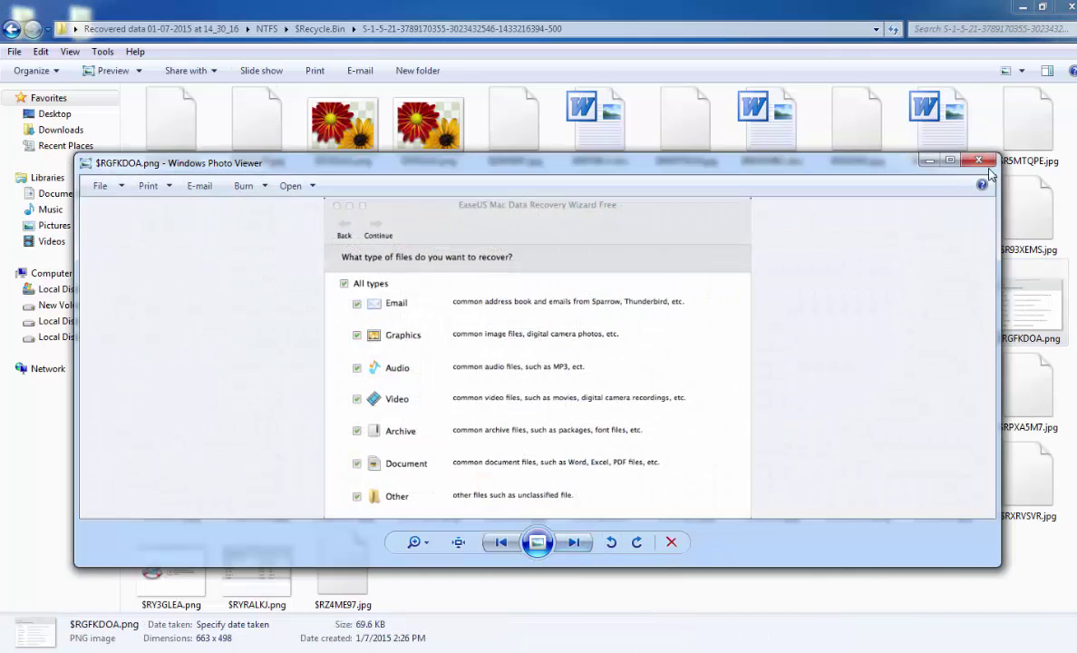
left_click(978, 160)
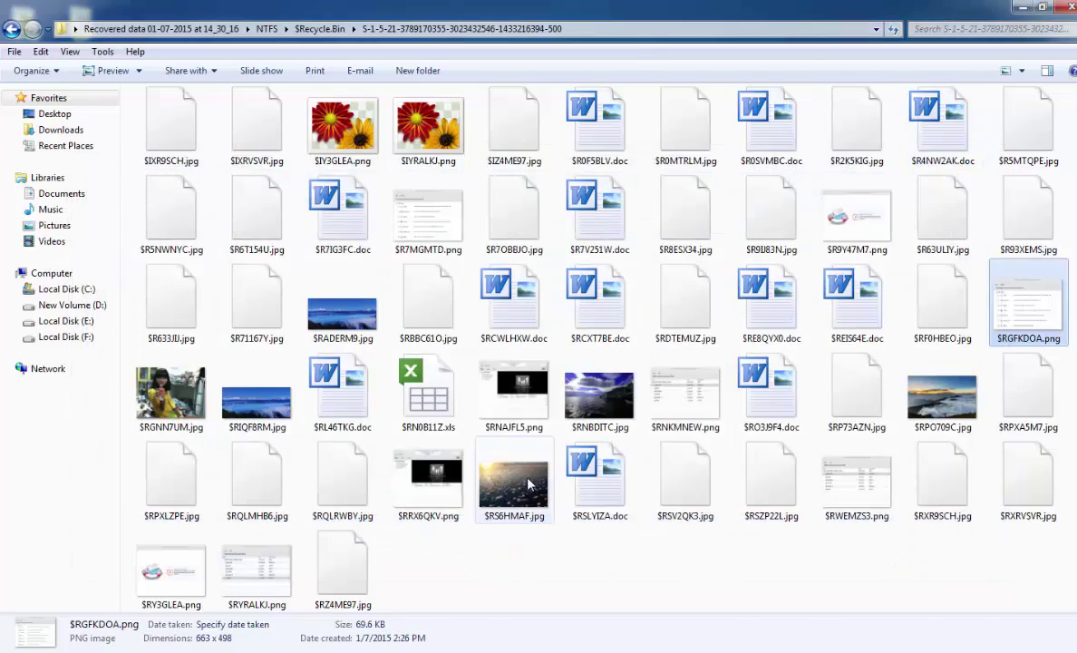
double_click(529, 483)
left_click(657, 487)
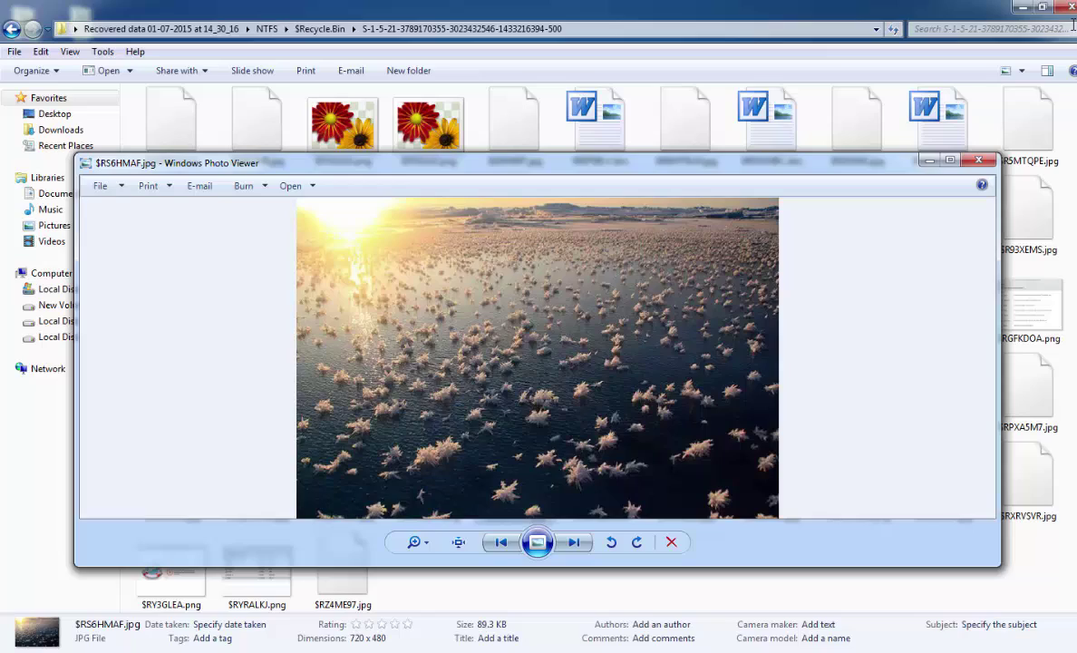
left_click(1068, 8)
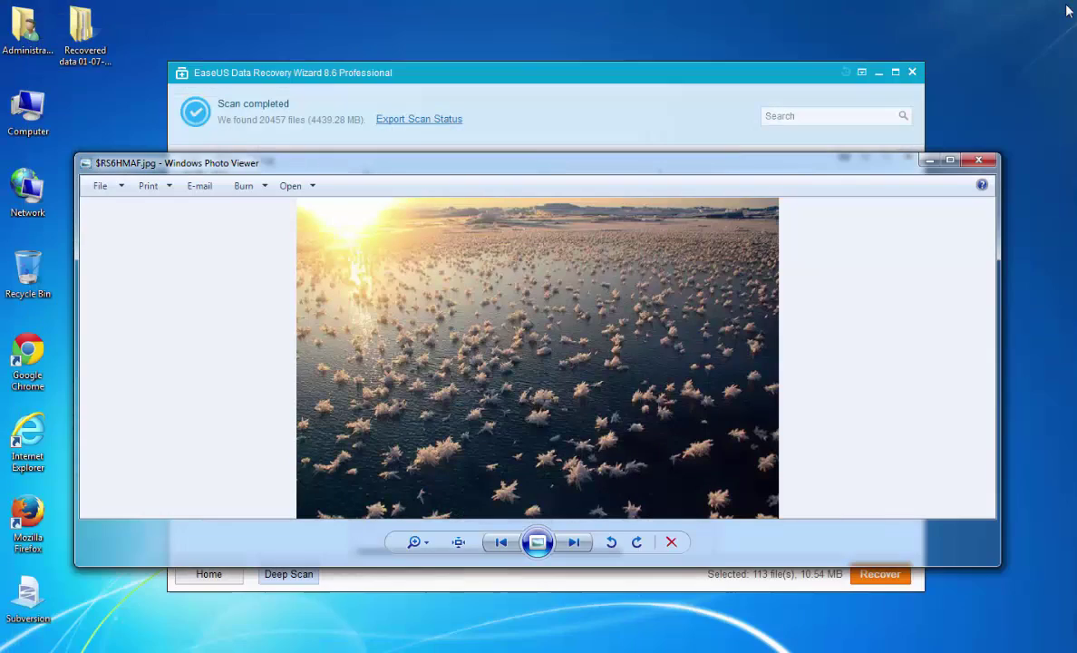
Step: Reopen the recovered NTFS > $Recycle.Bin folder from the save location
left_click(980, 162)
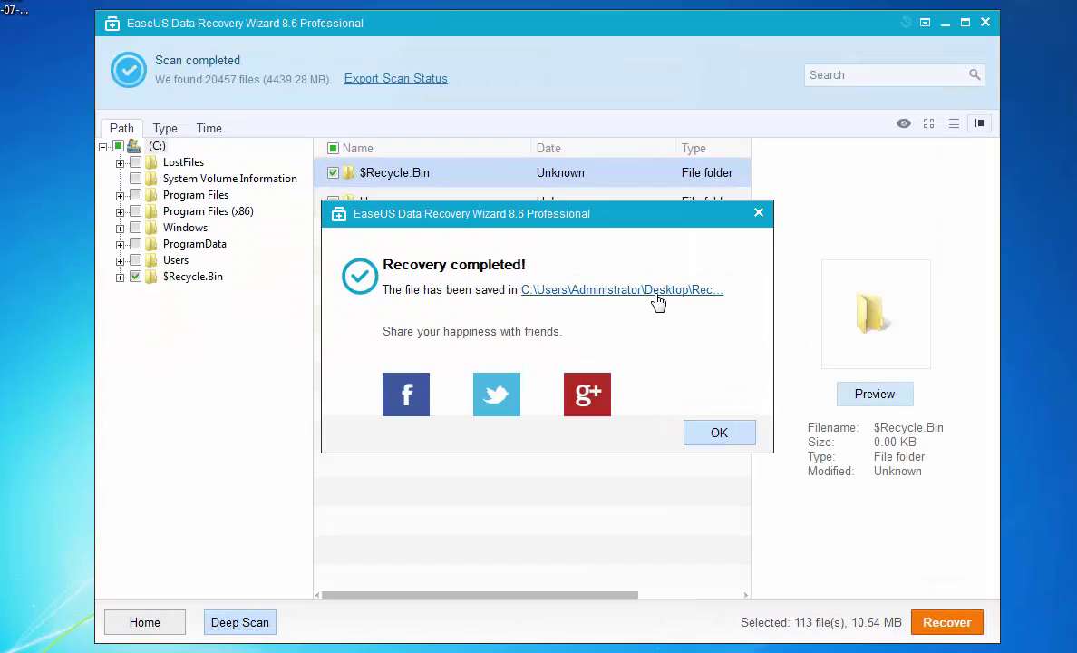
left_click(648, 297)
double_click(307, 75)
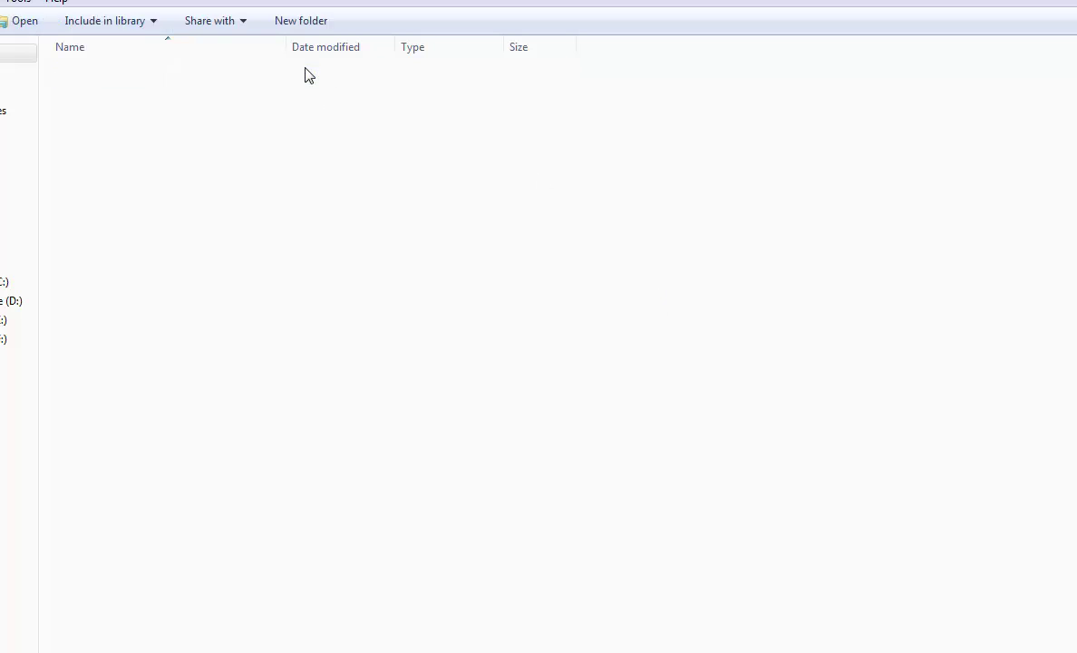
double_click(328, 101)
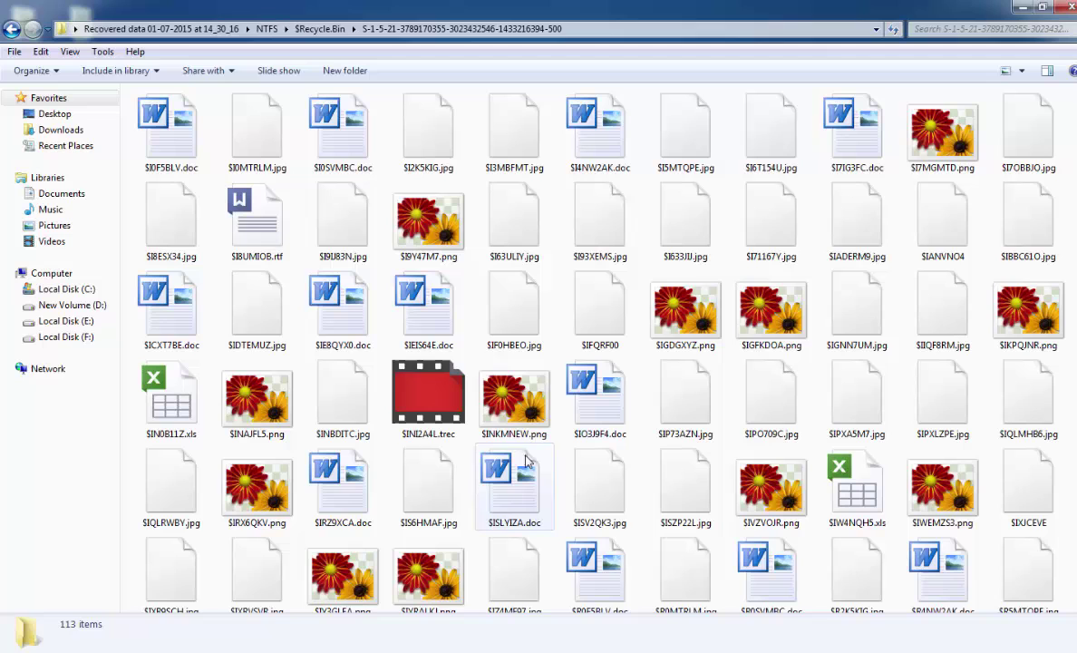
Step: Check details of $IEIS64E.doc and $IE8QYX0.doc, then close the folder
left_click(428, 395)
left_click(419, 308)
left_click(347, 319)
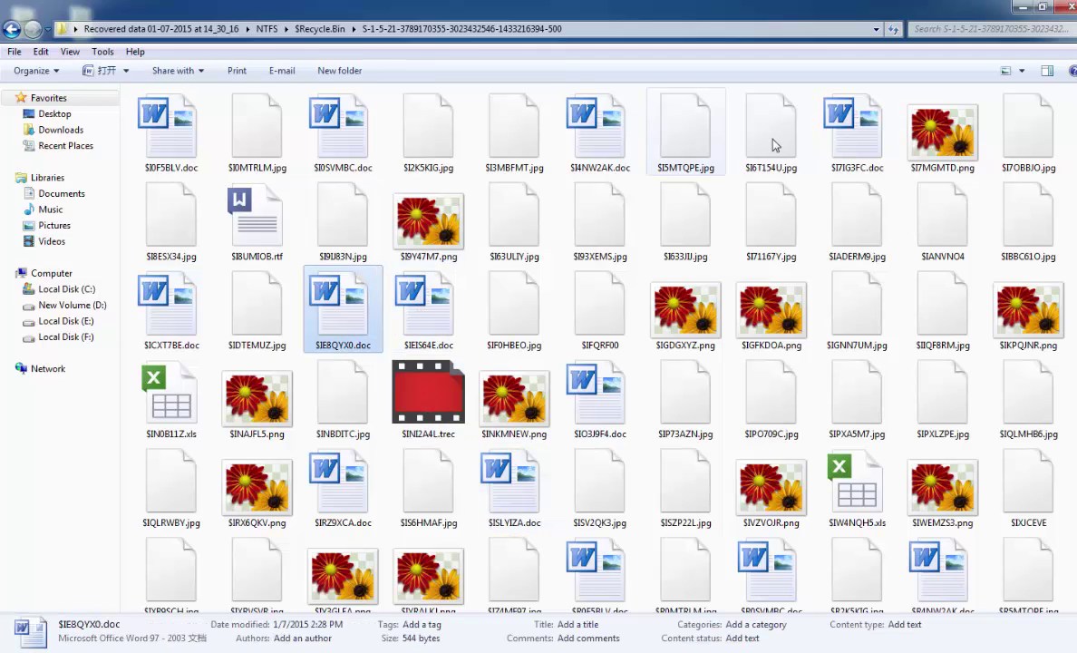
scroll(882, 381, "down", 2)
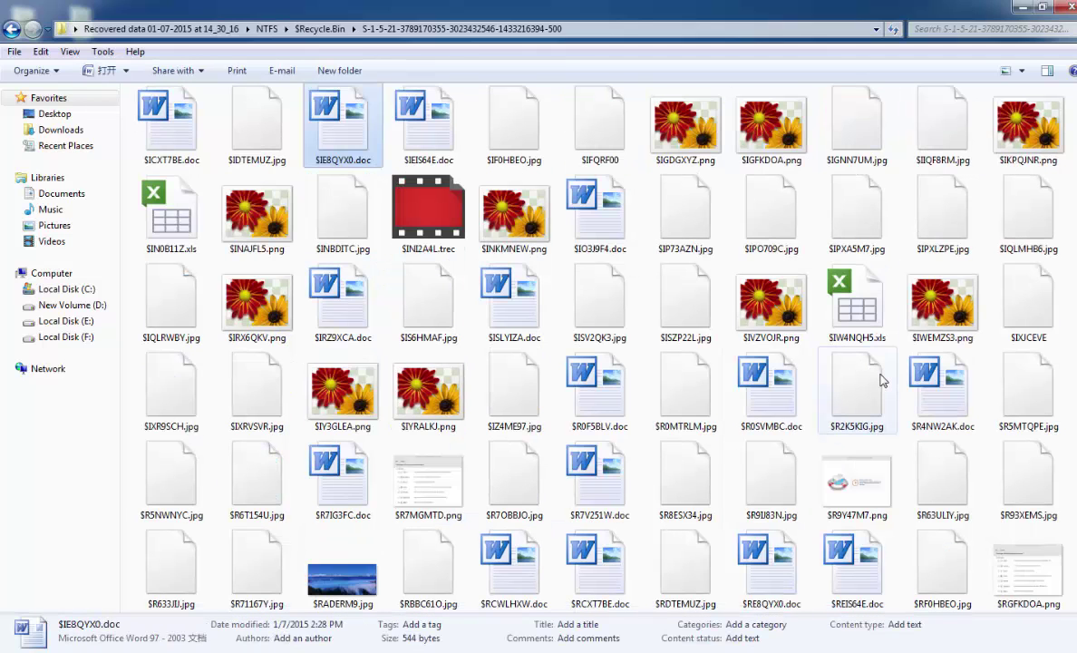
scroll(882, 380, "up", 2)
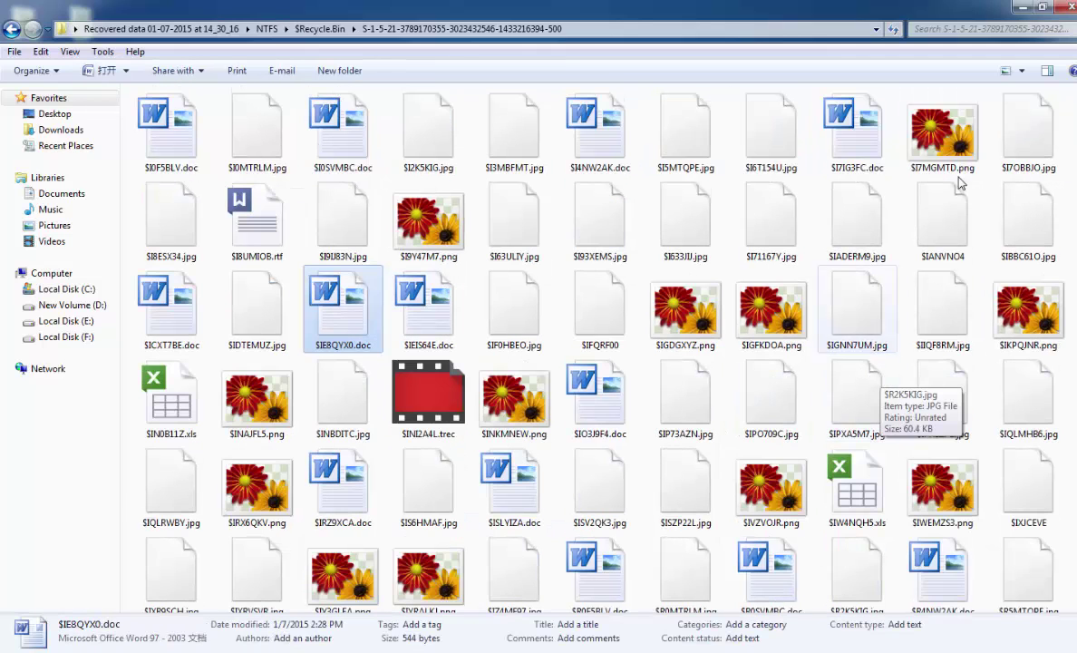
left_click(1068, 11)
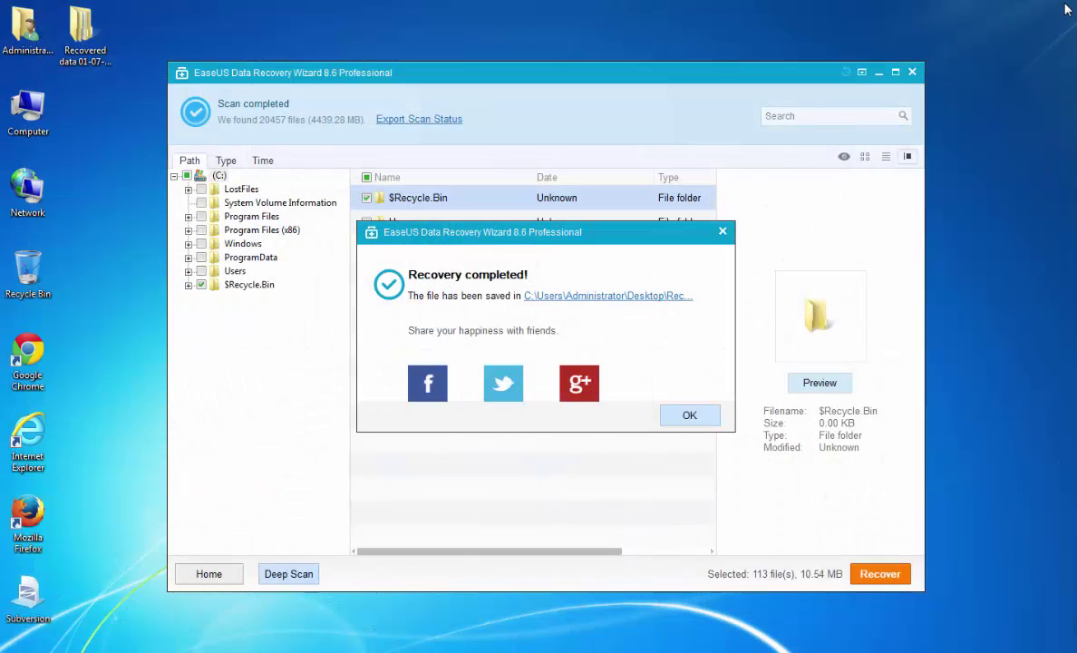
Step: Start a deep scan of drive C and stop it right away
left_click(690, 416)
left_click_drag(86, 61, 95, 77)
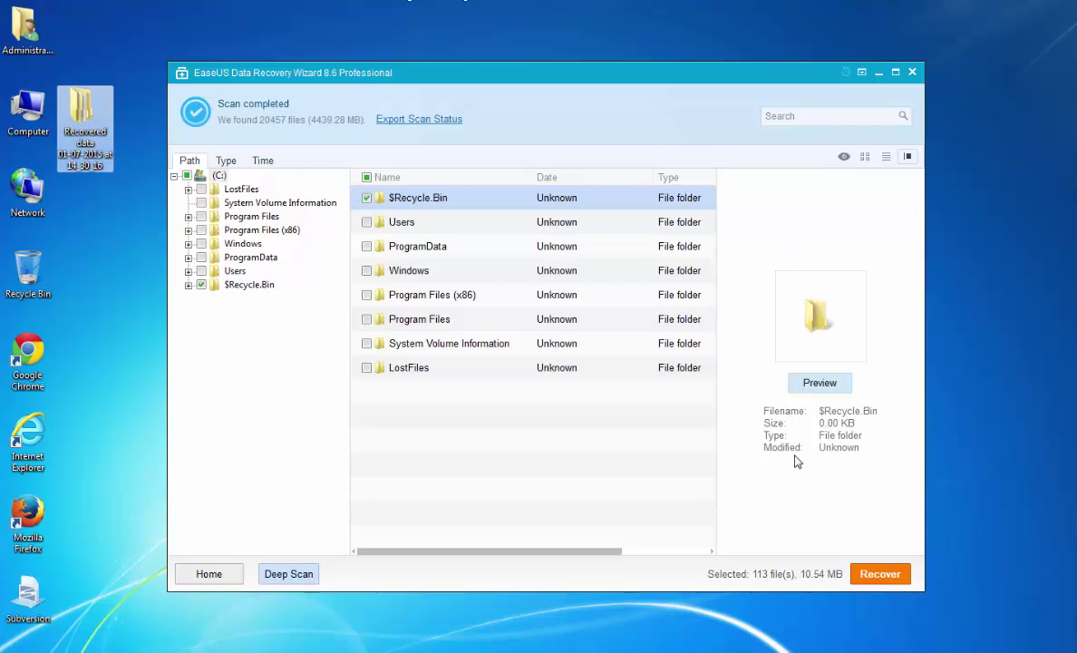
left_click(293, 577)
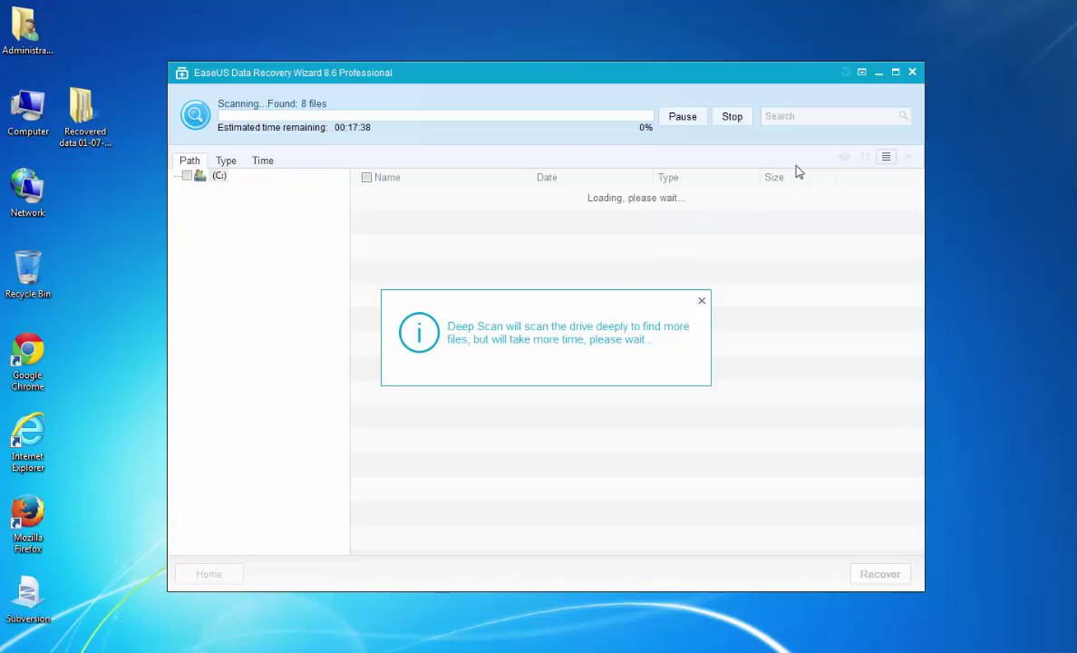
left_click(731, 119)
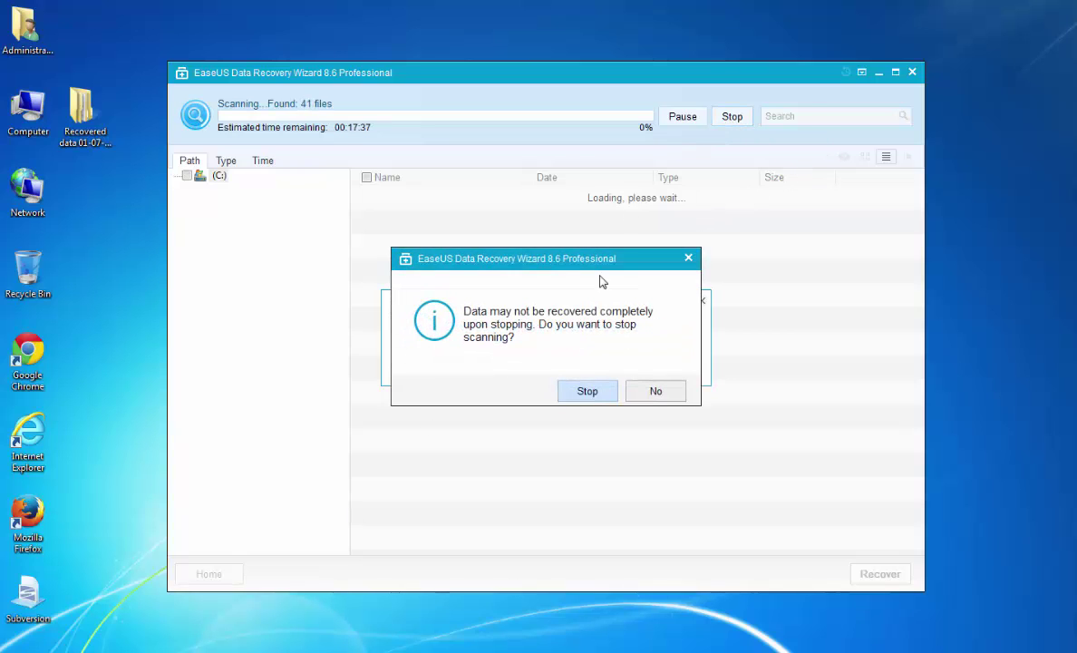
left_click(588, 394)
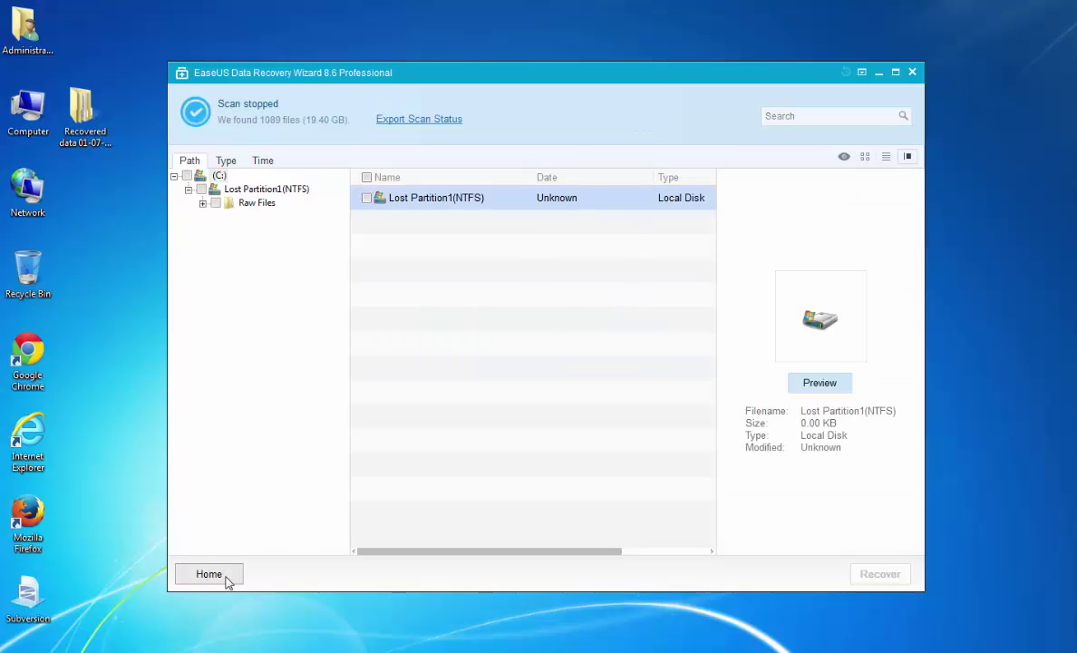
Step: Return home without saving the scan status and exit EaseUS Data Recovery Wizard
left_click(209, 575)
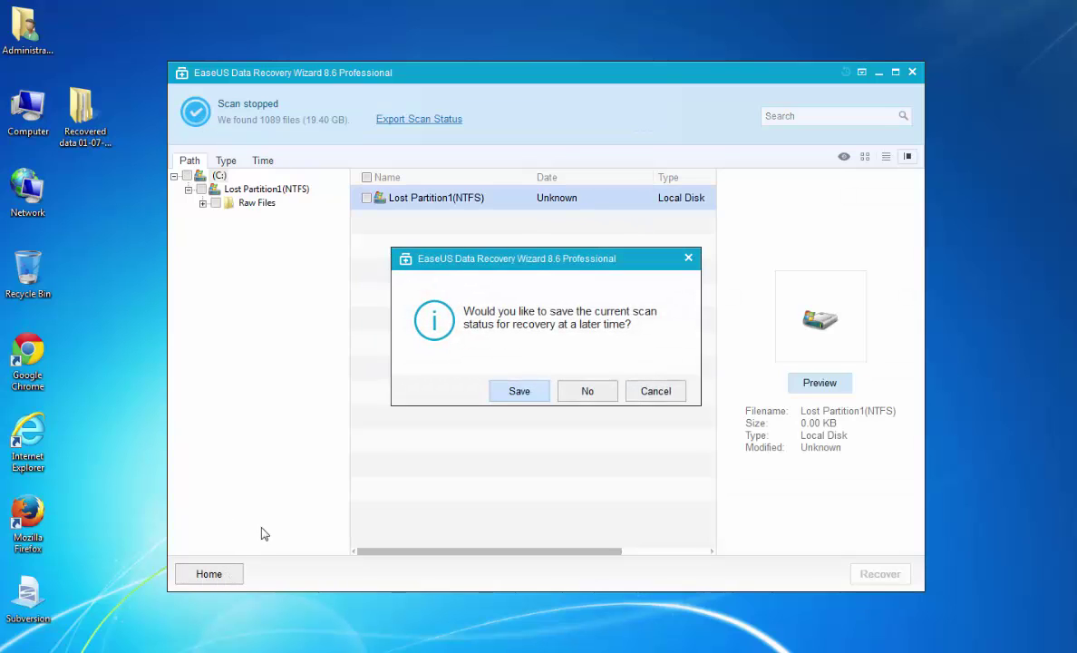
left_click(573, 398)
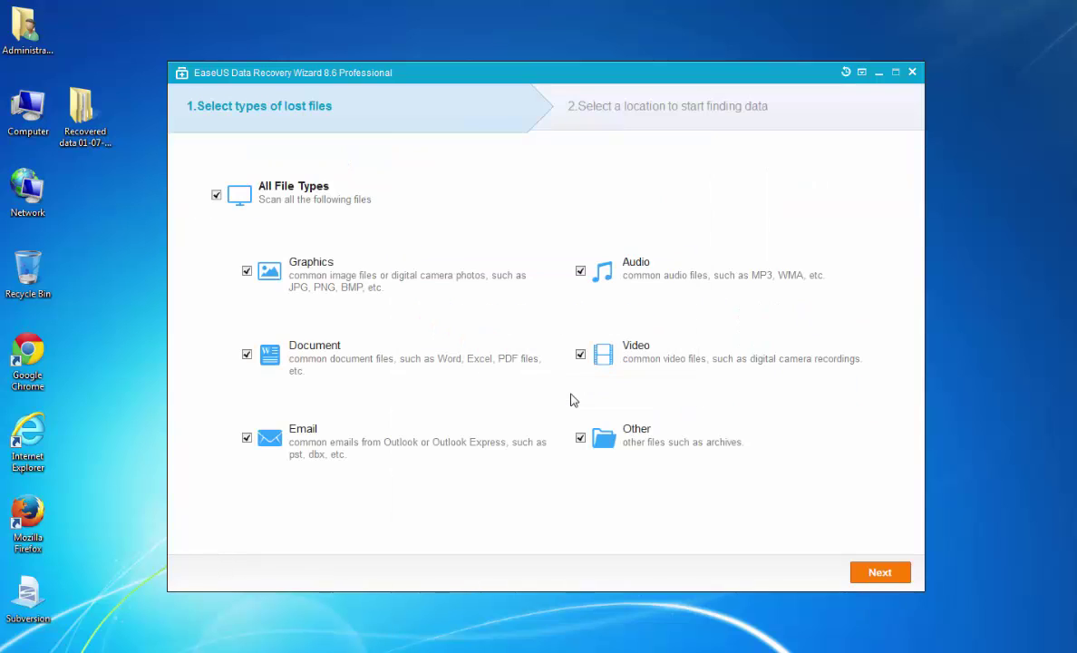
left_click(913, 73)
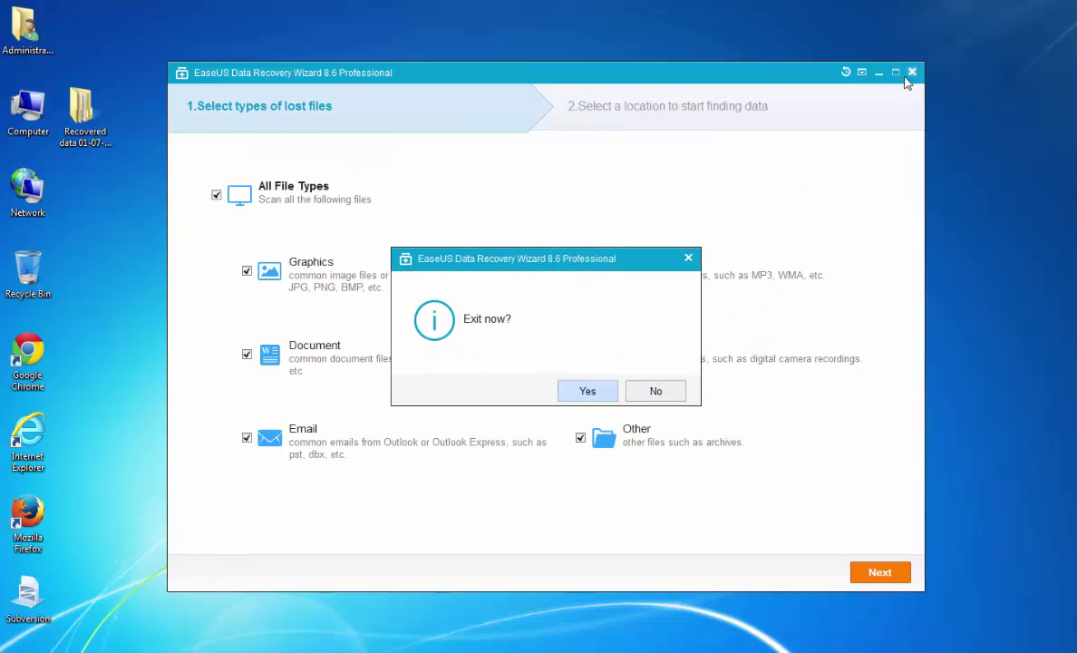
left_click(588, 391)
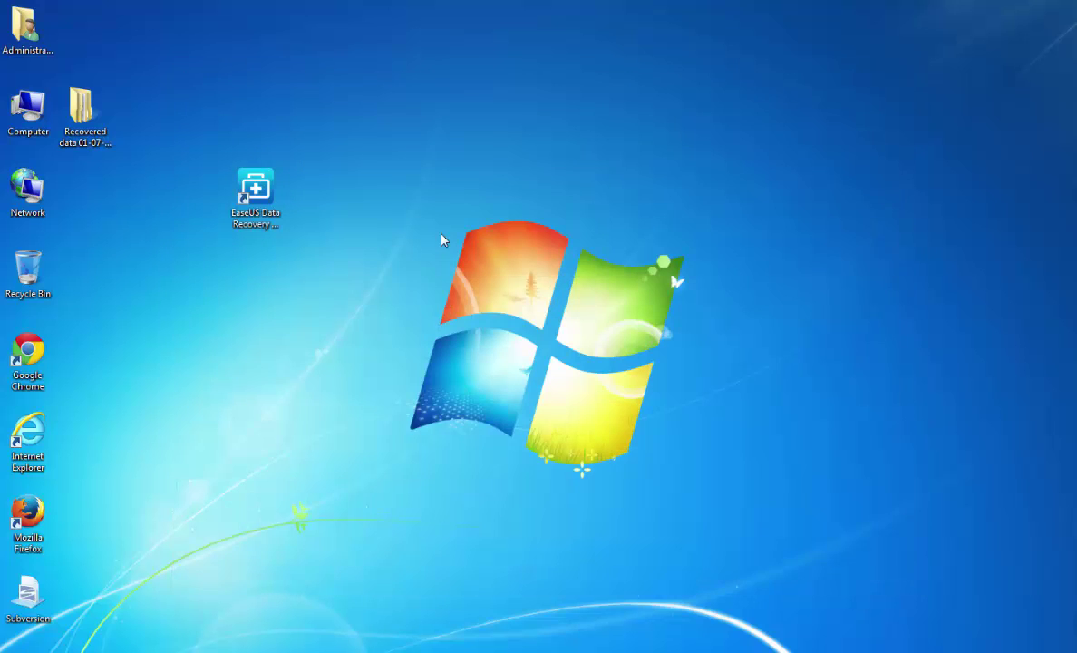
Step: Browse into Recovered data > NTFS > $Recycle.Bin in Explorer
left_click_drag(85, 110, 346, 209)
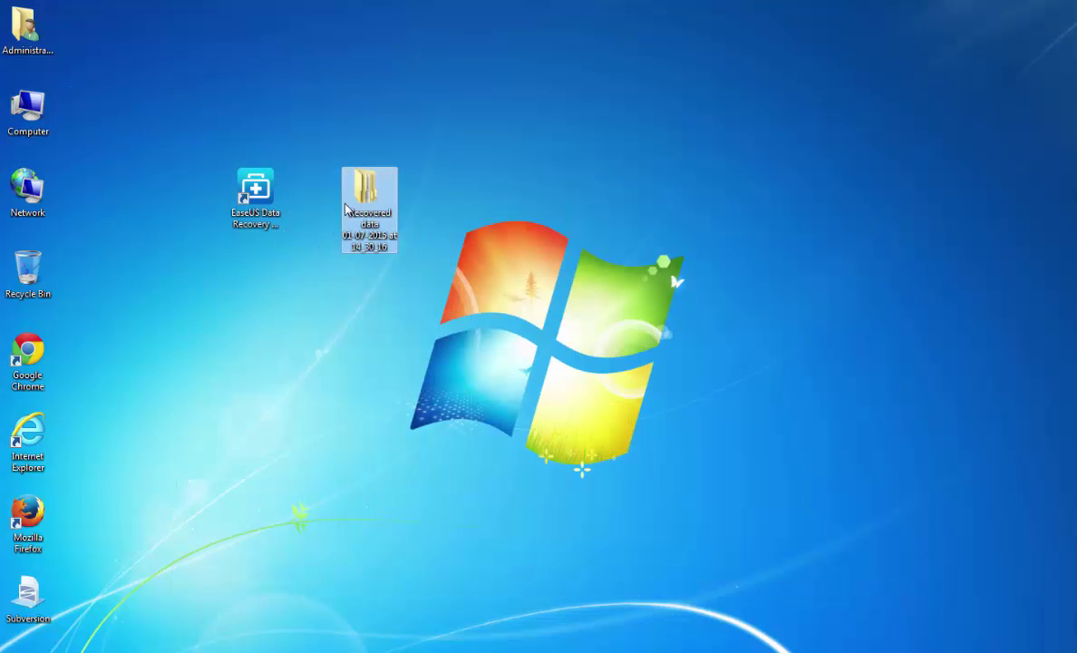
double_click(369, 195)
double_click(235, 116)
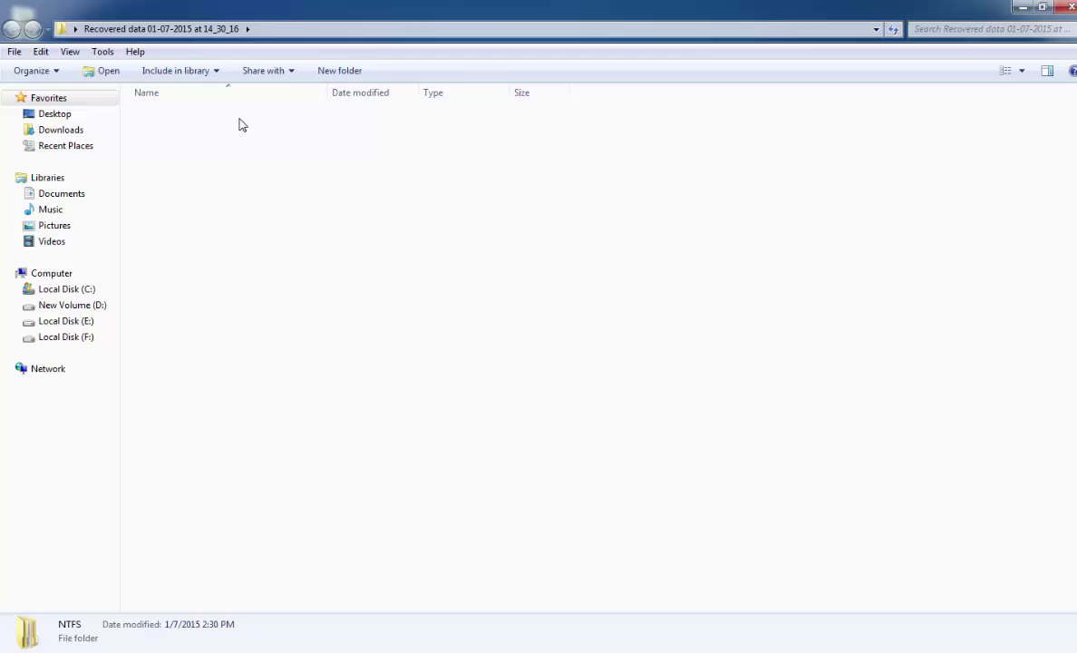
double_click(237, 122)
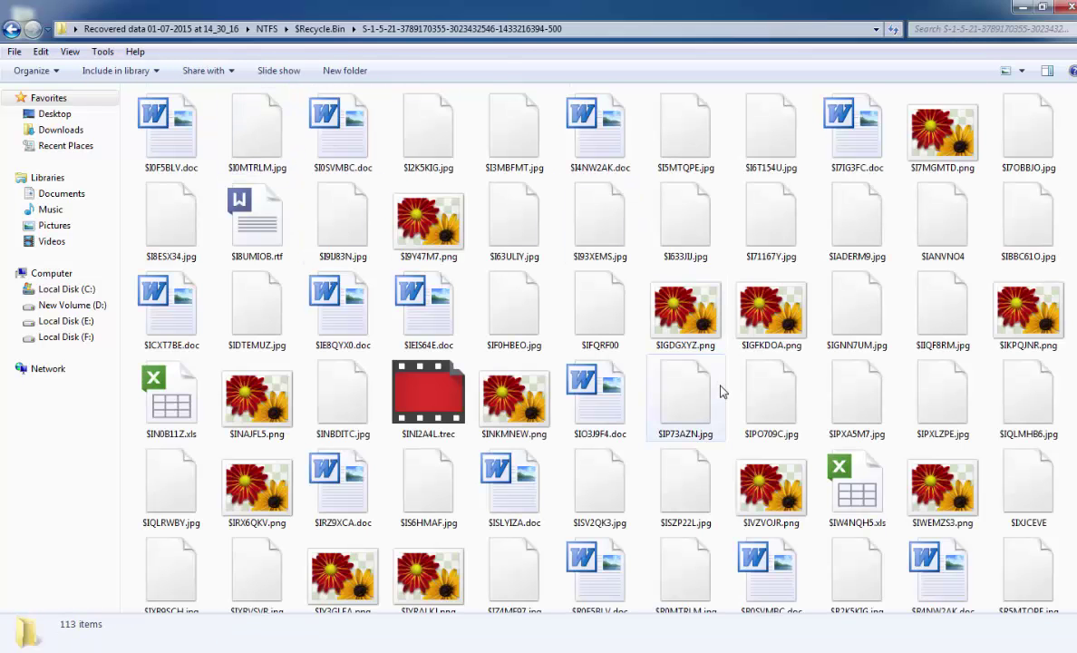
scroll(721, 395, "down", 2)
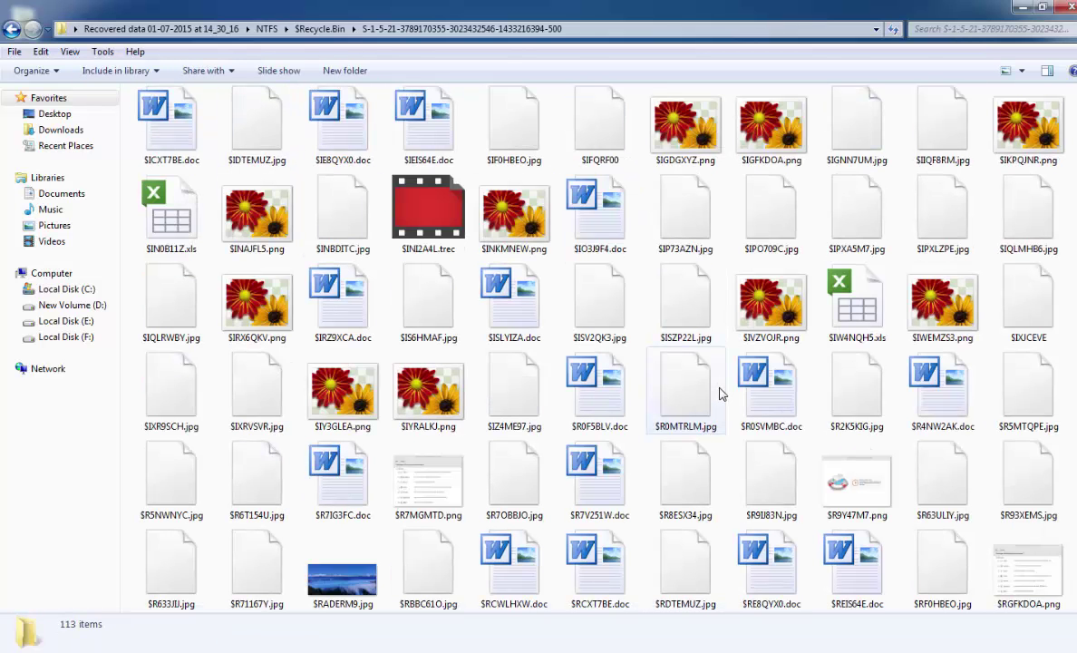
Step: View the recovered $R9Y47M7.png and $RGFKDOA.png images in the image viewer
left_click(857, 484)
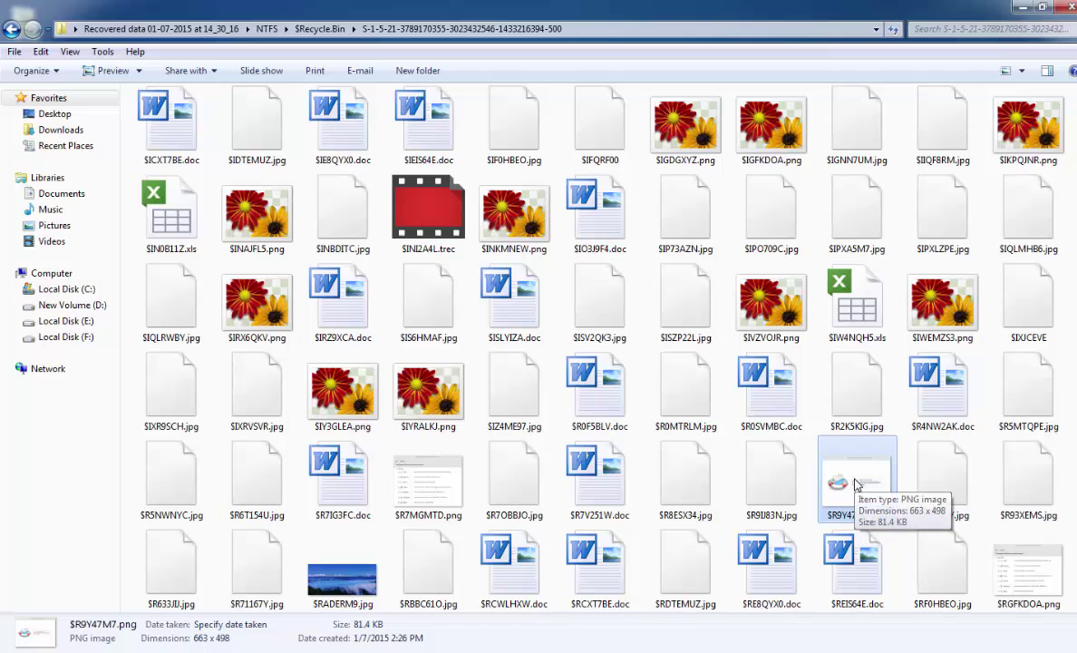
double_click(858, 484)
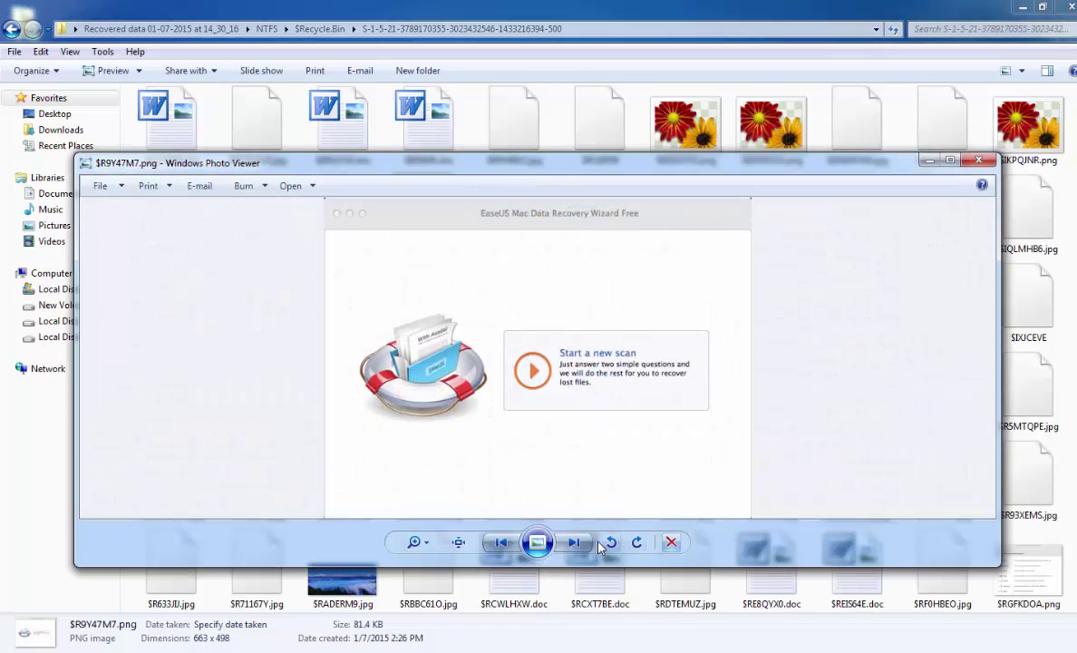
left_click(978, 161)
double_click(1029, 576)
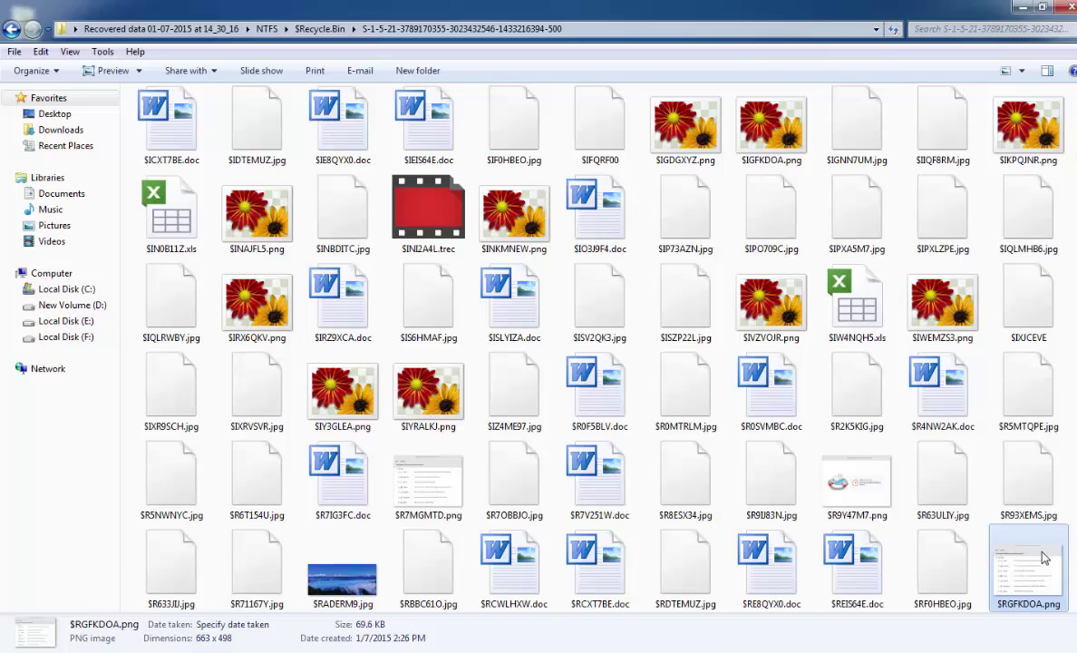
left_click(978, 161)
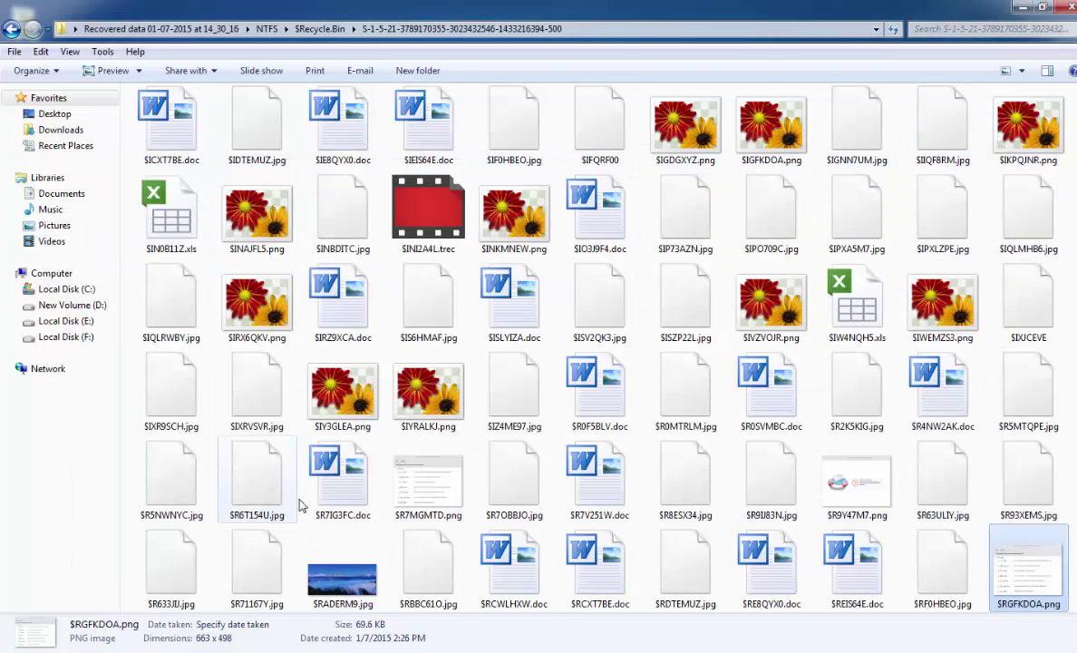
Step: View $RADERM9.jpg in Windows Photo Viewer, then close the recovered files folder
double_click(321, 535)
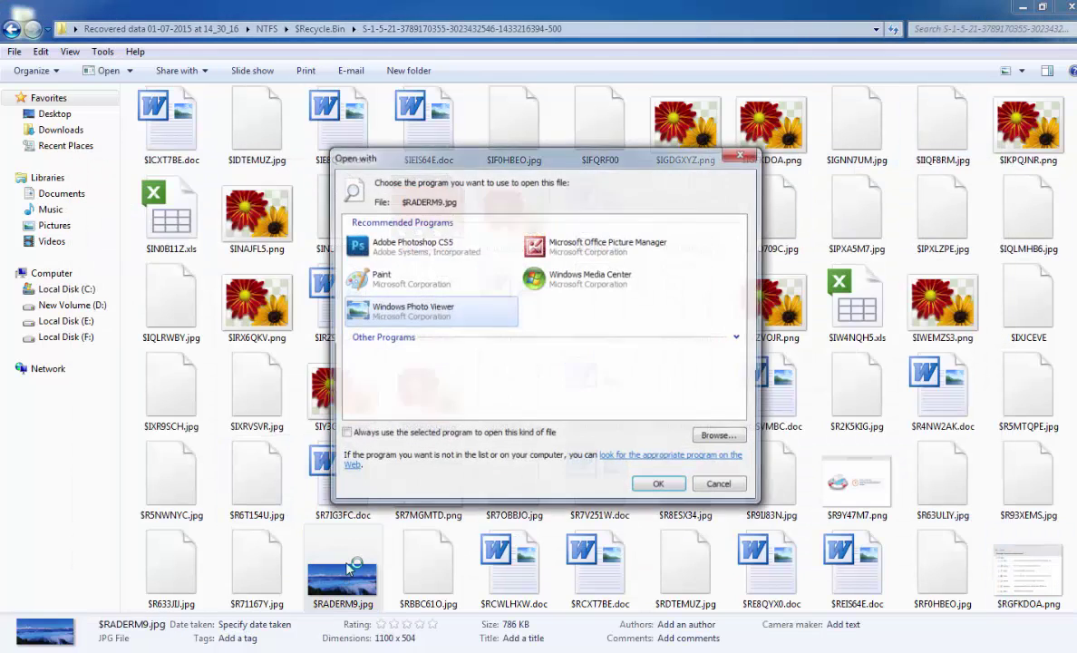
left_click(664, 487)
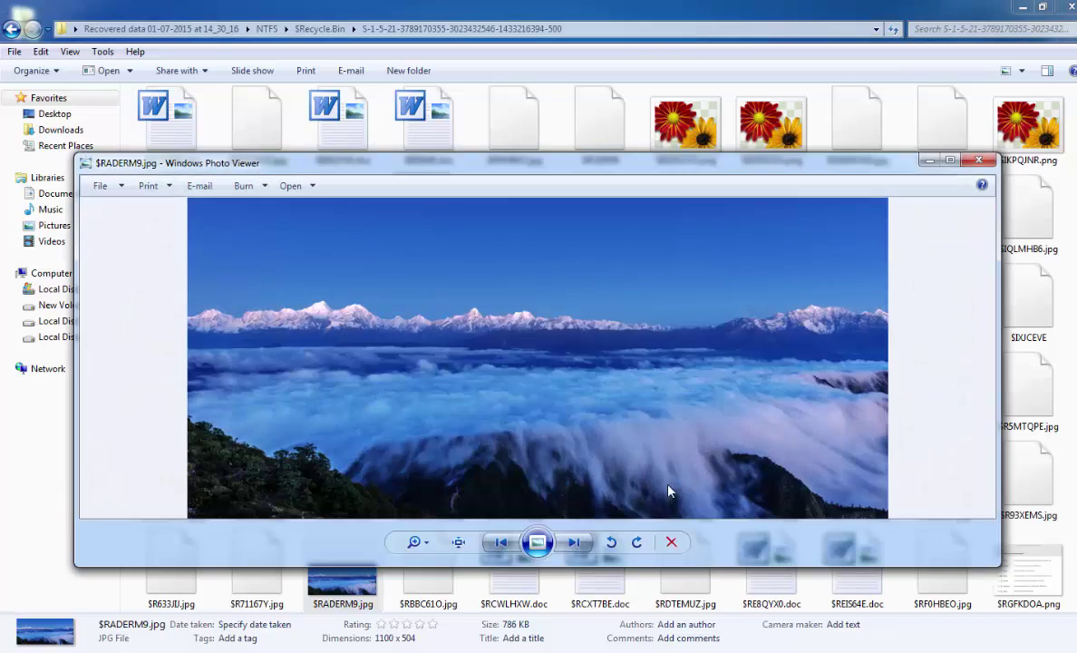
left_click(978, 160)
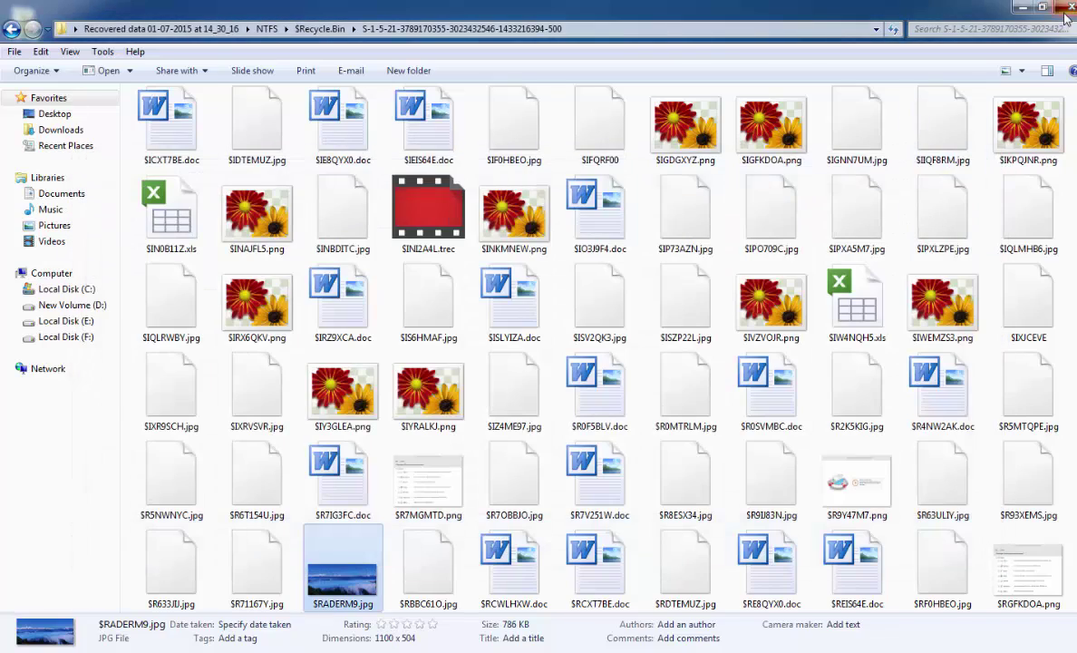
left_click(1065, 11)
left_click(256, 207)
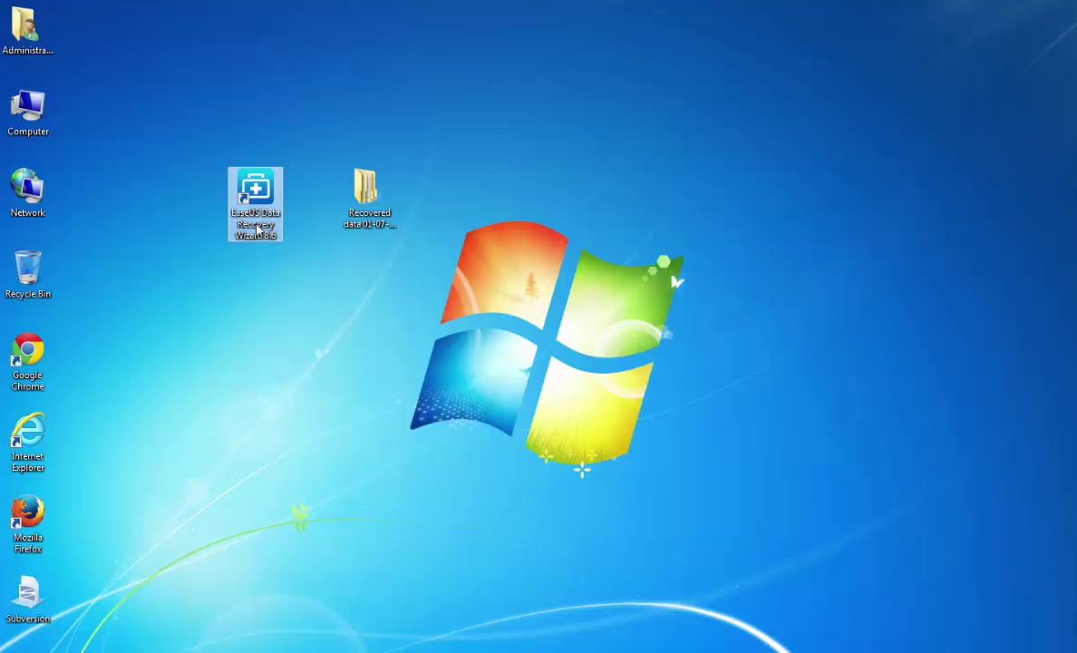